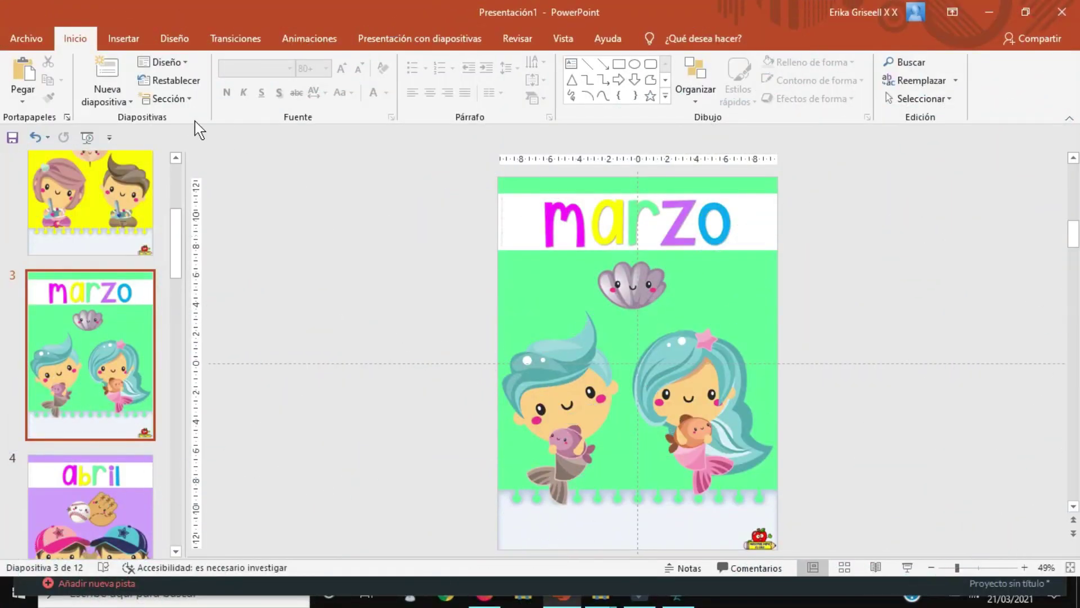
Activate the Cuadro de texto tool from the Insertar tab on the marzo slide
{"action": "left_click", "coordinate": [133, 46]}
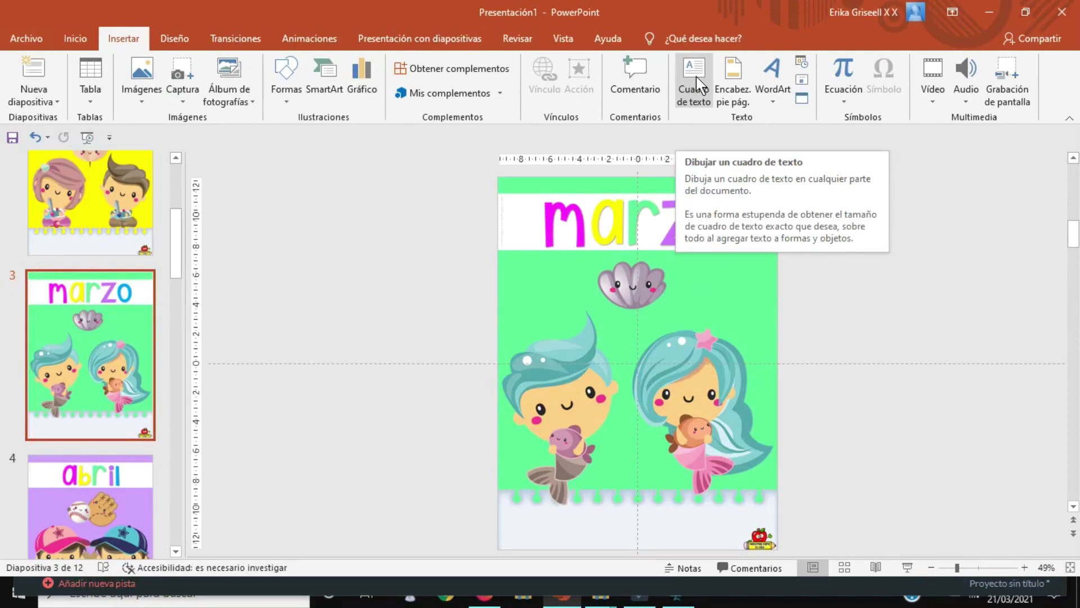
{"action": "left_click", "coordinate": [696, 81]}
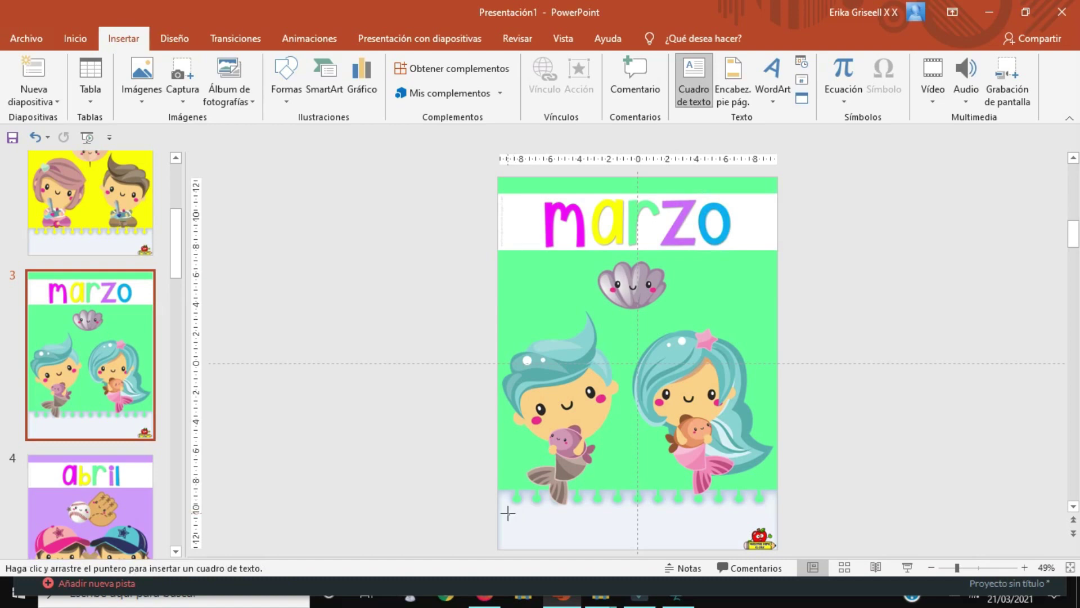
Draw a wide text box along the slide bottom, type the name, and enlarge it to 72 pt
{"action": "left_click_drag", "start_coordinate": [540, 525], "coordinate": [674, 545]}
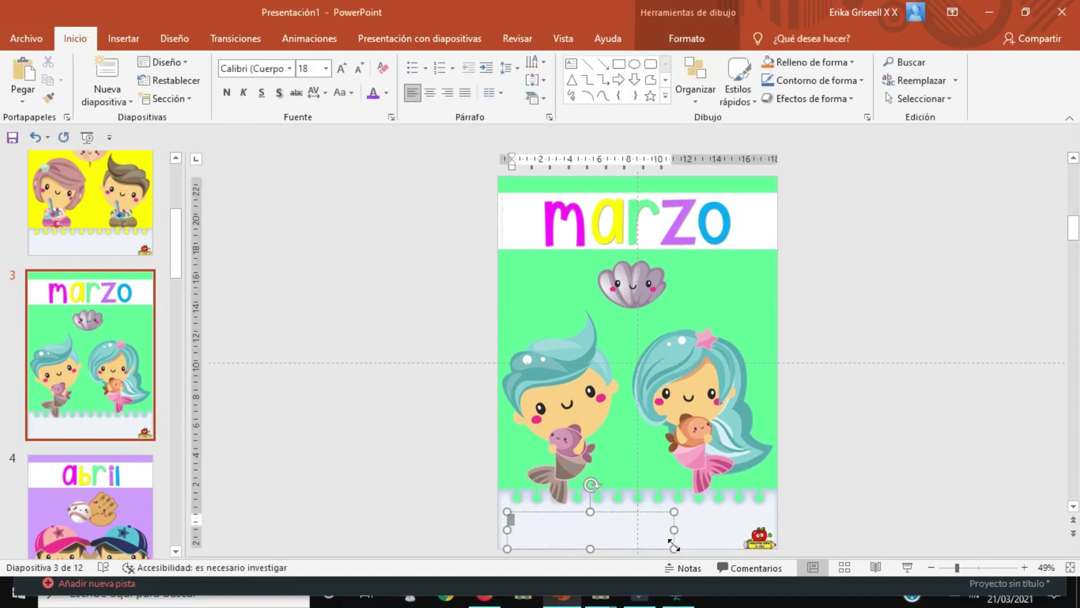
{"action": "type", "text": "Erika"}
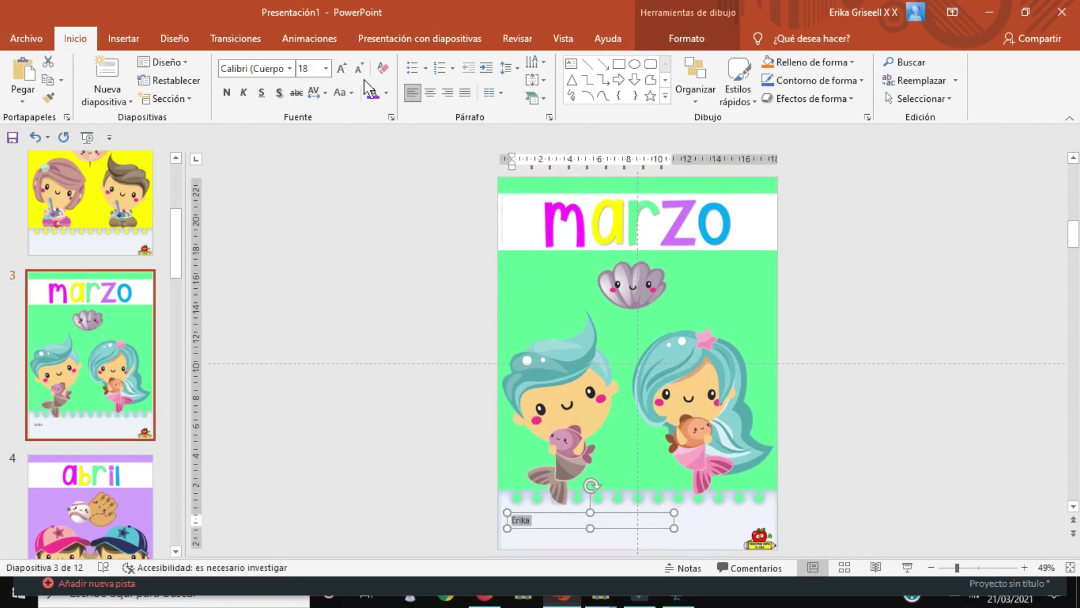
{"action": "left_click", "coordinate": [342, 69]}
{"action": "left_click", "coordinate": [341, 70]}
{"action": "left_click", "coordinate": [342, 69]}
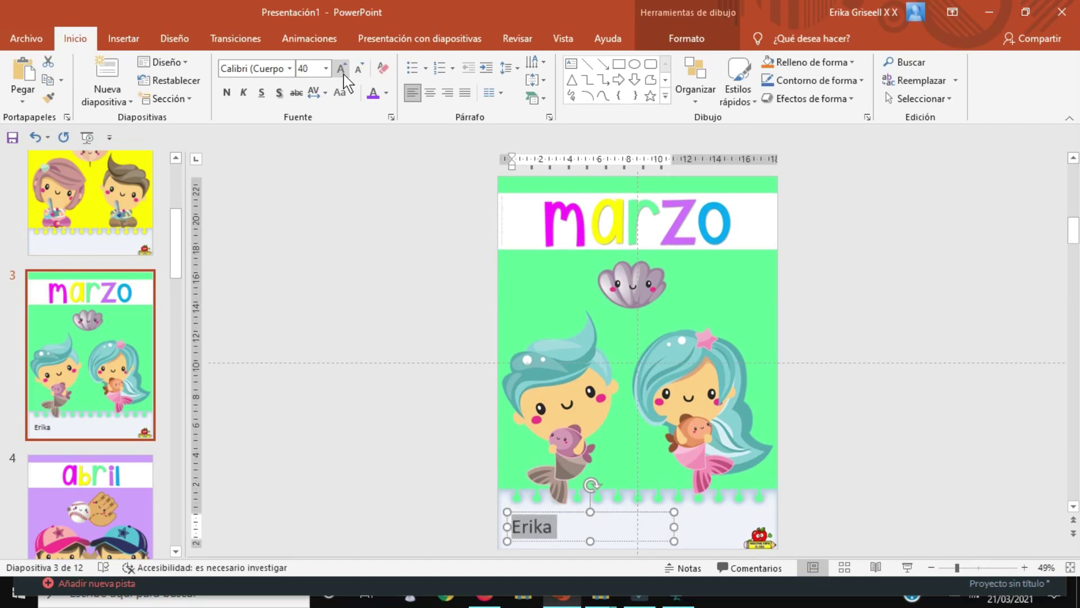
{"action": "left_click", "coordinate": [342, 69]}
{"action": "left_click", "coordinate": [341, 69]}
{"action": "left_click", "coordinate": [342, 69]}
{"action": "left_click", "coordinate": [341, 69]}
{"action": "left_click", "coordinate": [342, 69]}
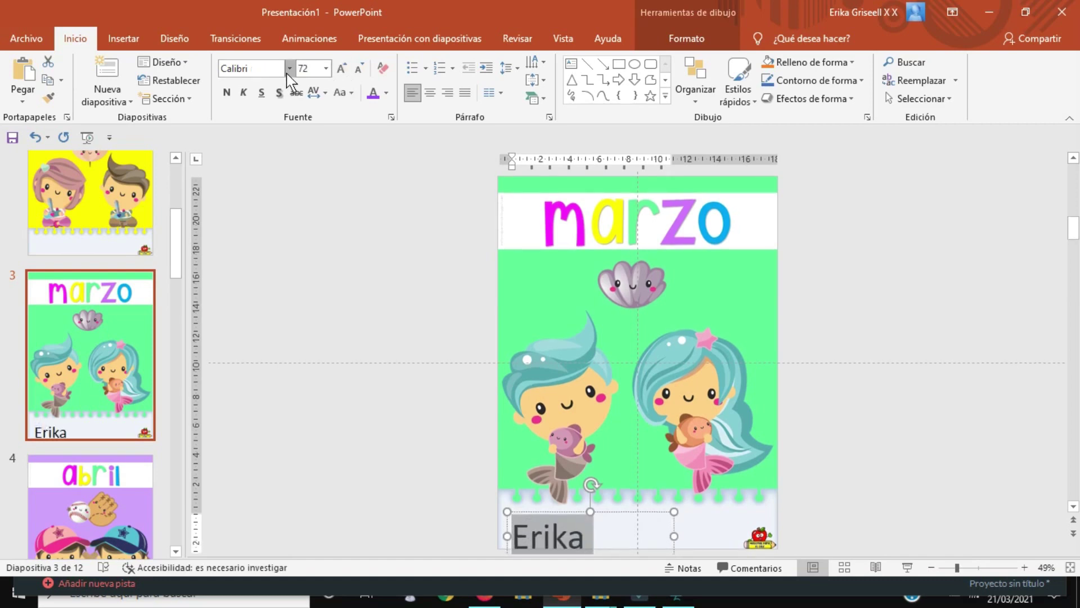
Apply the Anja Eliane font to the name and centre it in its box
{"action": "left_click", "coordinate": [289, 68]}
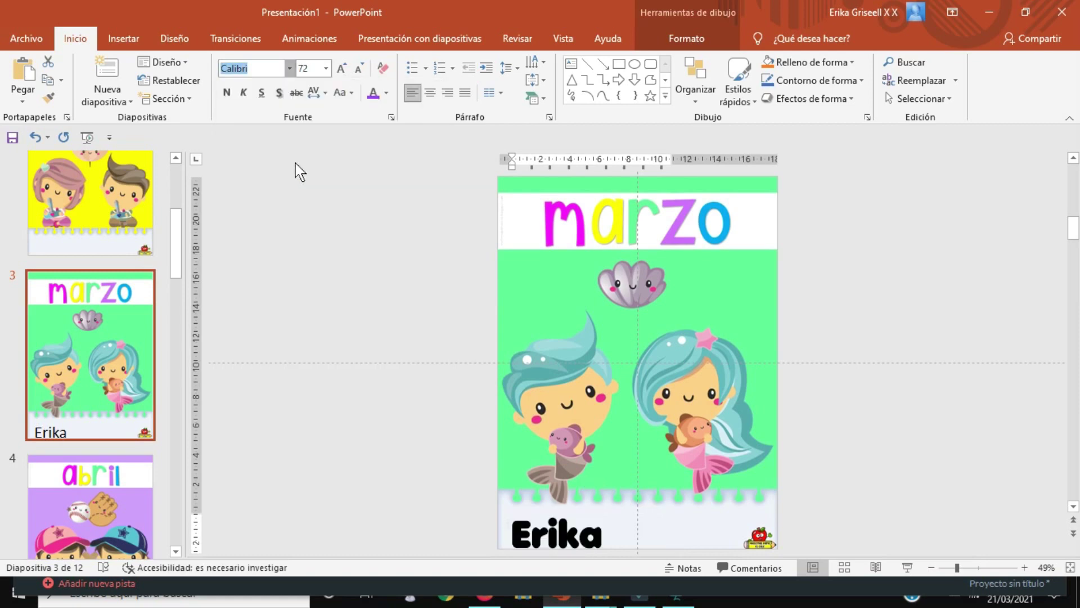
{"action": "left_click", "coordinate": [298, 162]}
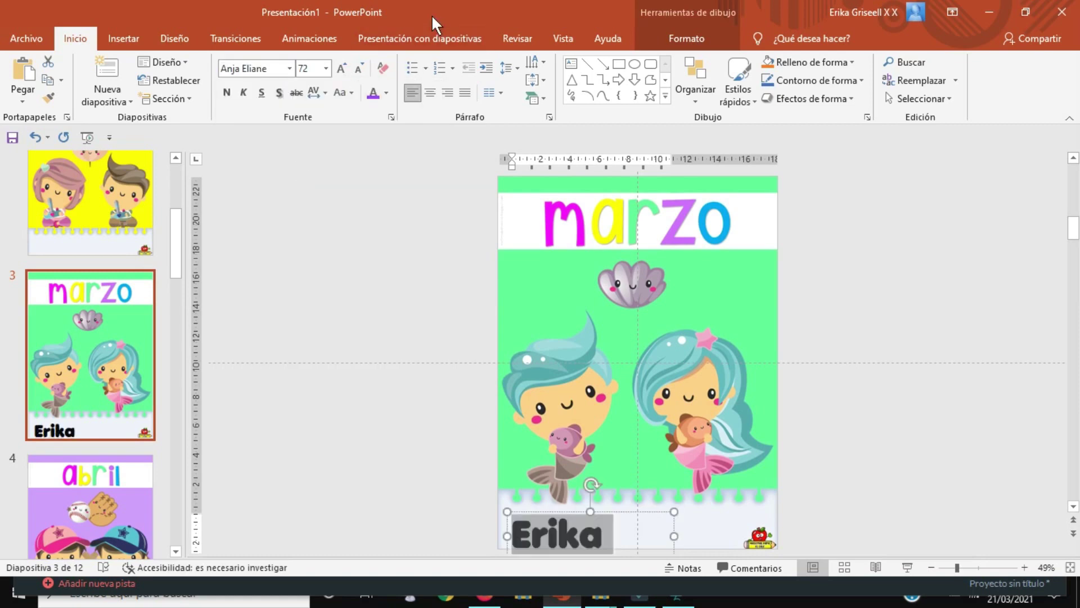
{"action": "left_click", "coordinate": [429, 95]}
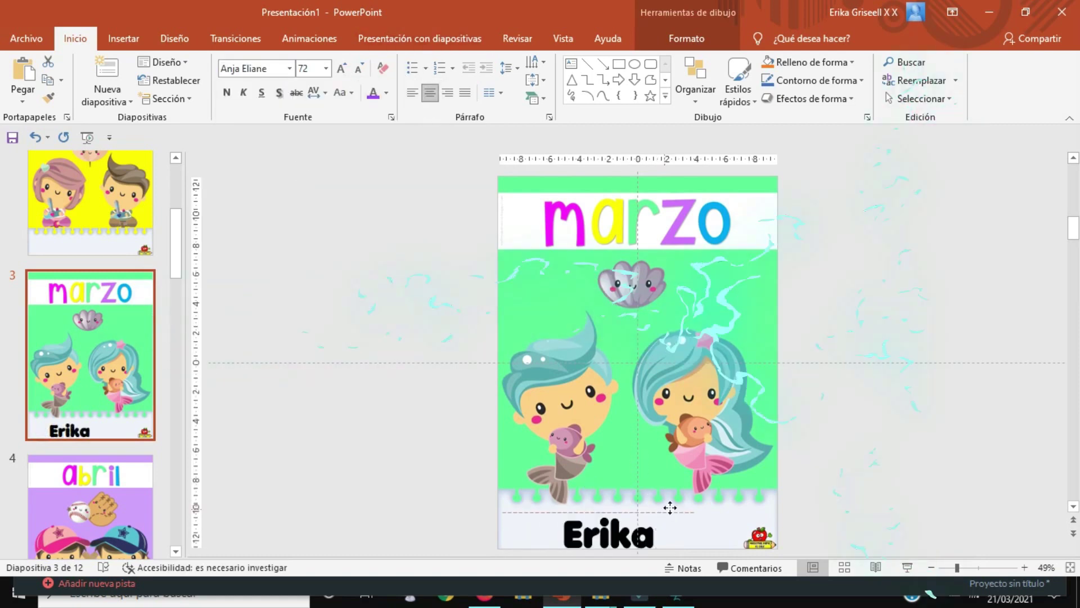
Move the name box to the bottom centre of the slide, keeping the size at 72 pt
{"action": "left_click_drag", "start_coordinate": [647, 513], "coordinate": [699, 507]}
{"action": "left_click", "coordinate": [340, 71]}
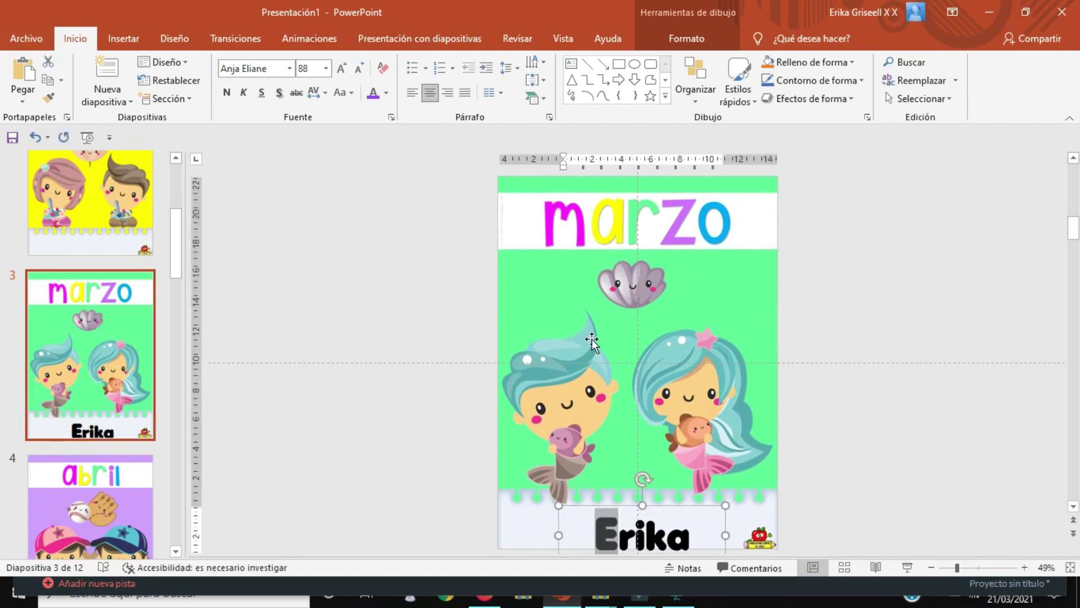
{"action": "key", "text": "ctrl+z"}
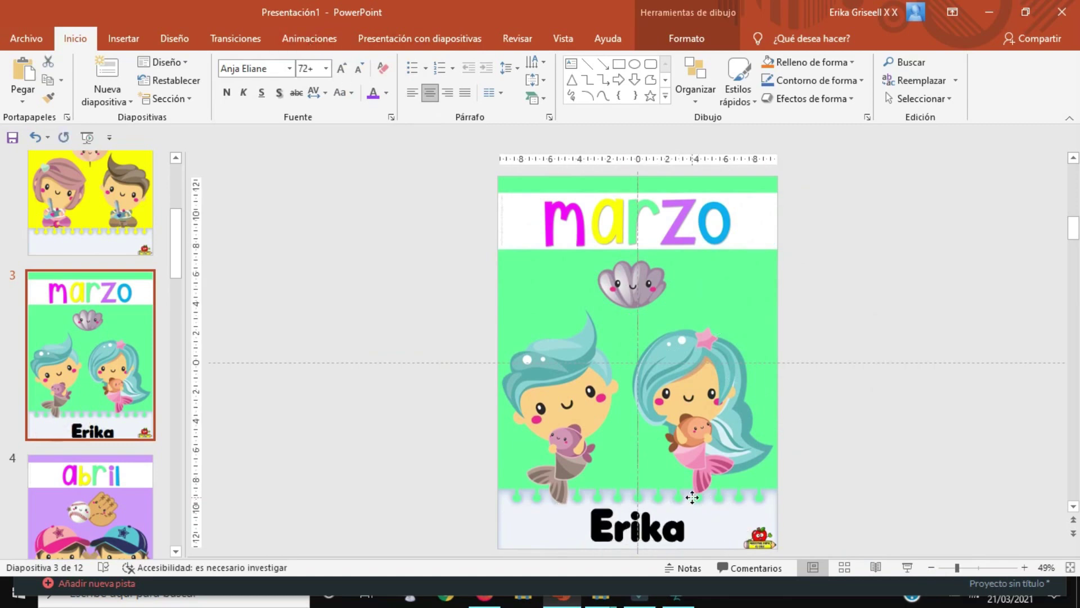
Colour the first three letters of the name purple, yellow and magenta
{"action": "left_click", "coordinate": [693, 497]}
{"action": "left_click_drag", "start_coordinate": [591, 526], "coordinate": [614, 526]}
{"action": "left_click", "coordinate": [373, 93]}
{"action": "key", "text": "Right"}
{"action": "key", "text": "shift+Right"}
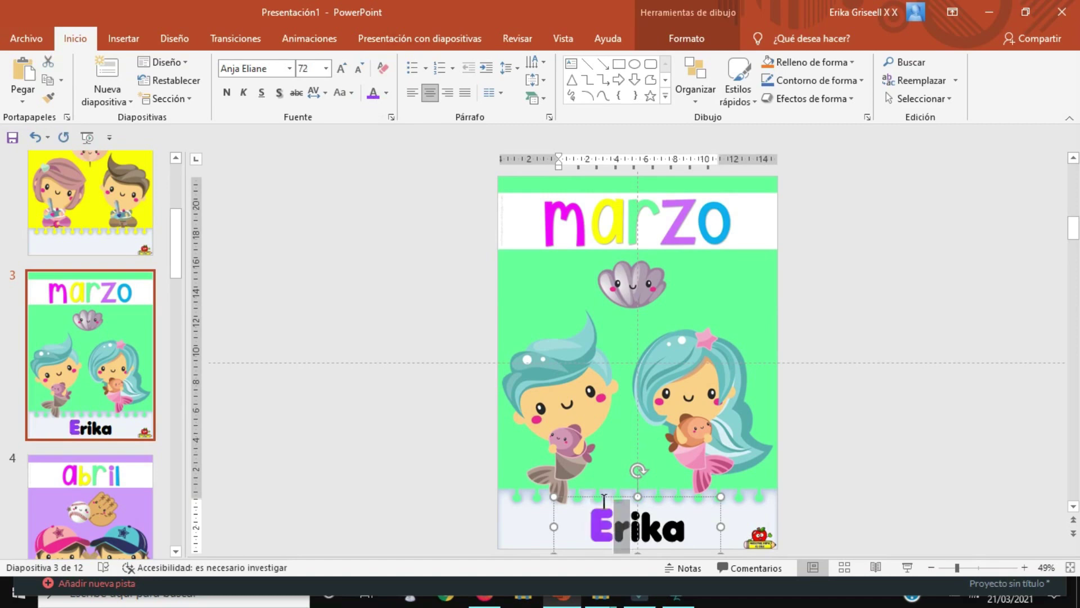
{"action": "left_click", "coordinate": [386, 93]}
{"action": "left_click", "coordinate": [405, 284]}
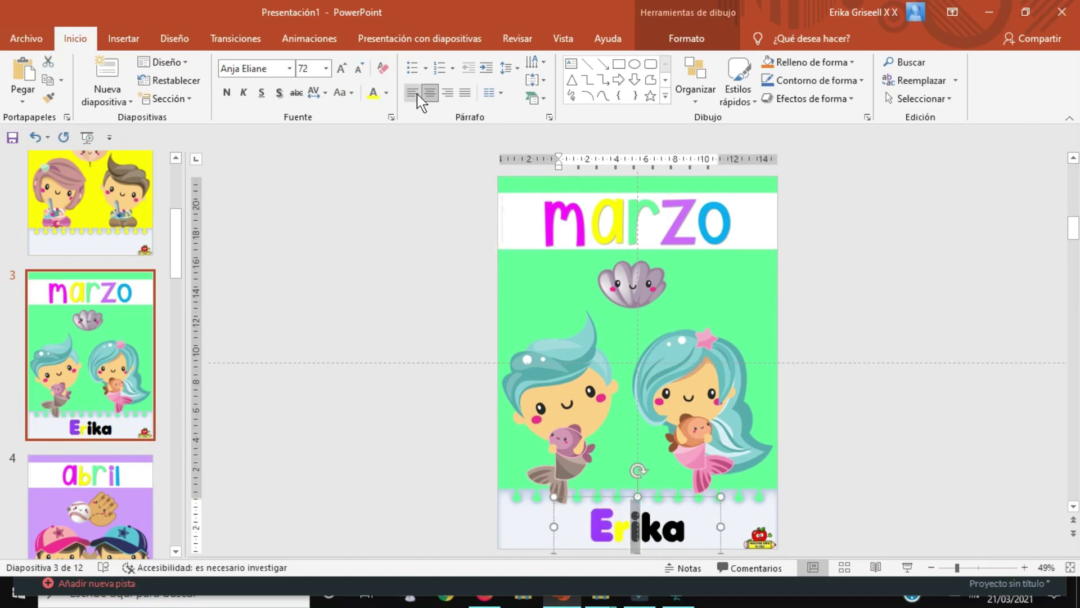
{"action": "left_click", "coordinate": [386, 93]}
{"action": "left_click", "coordinate": [373, 248]}
Colour the fourth letter lime green and the last letter blue, then deselect to review
{"action": "key", "text": "Right"}
{"action": "key", "text": "shift+Right"}
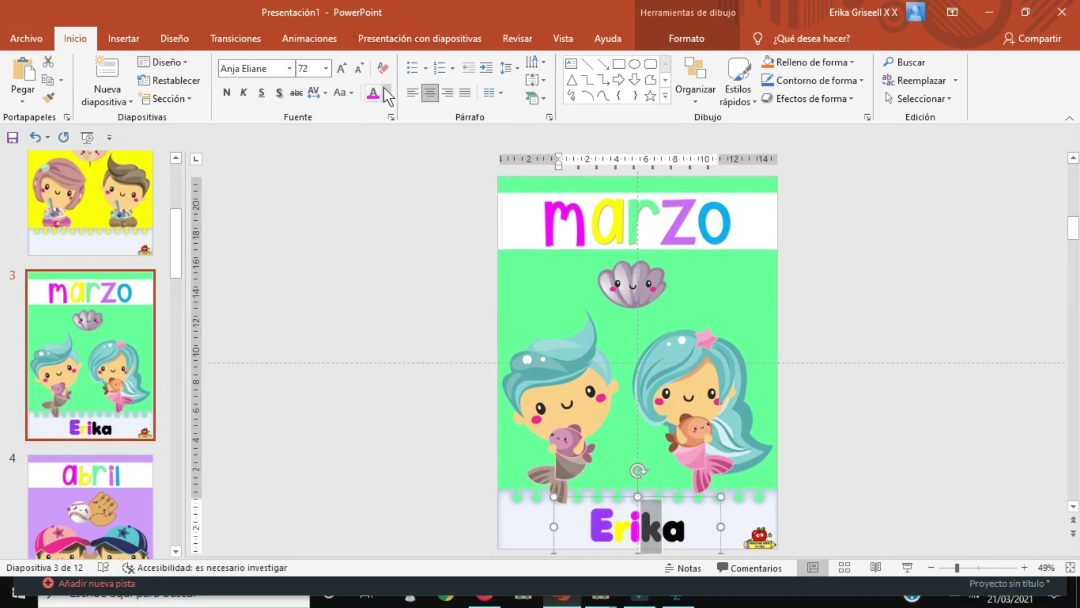
{"action": "left_click", "coordinate": [386, 93]}
{"action": "left_click", "coordinate": [400, 247]}
{"action": "key", "text": "Right"}
{"action": "key", "text": "shift+Right"}
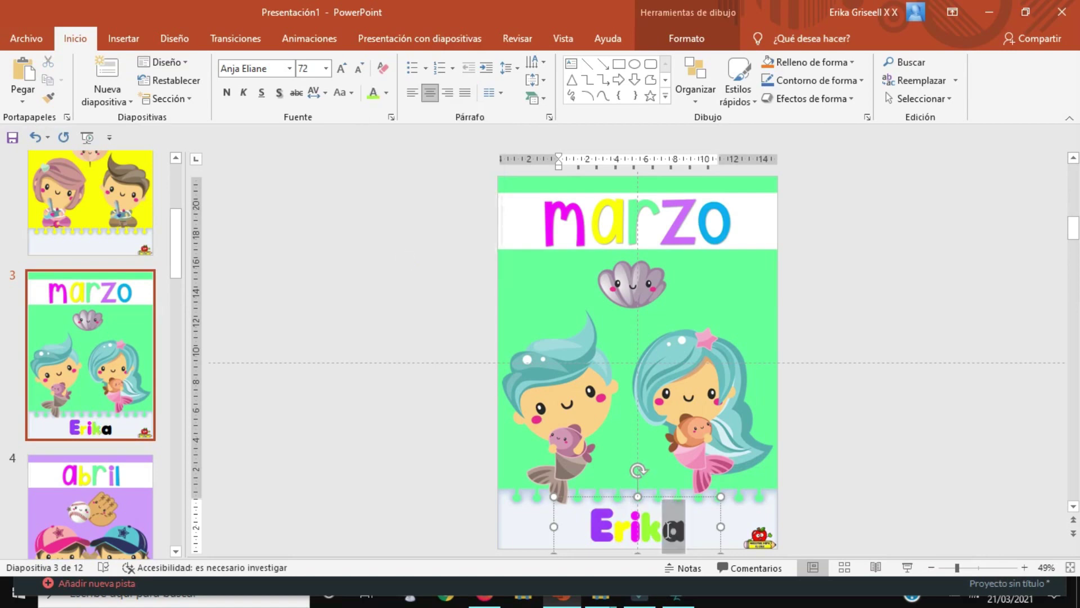
{"action": "left_click", "coordinate": [386, 93]}
{"action": "left_click", "coordinate": [458, 218]}
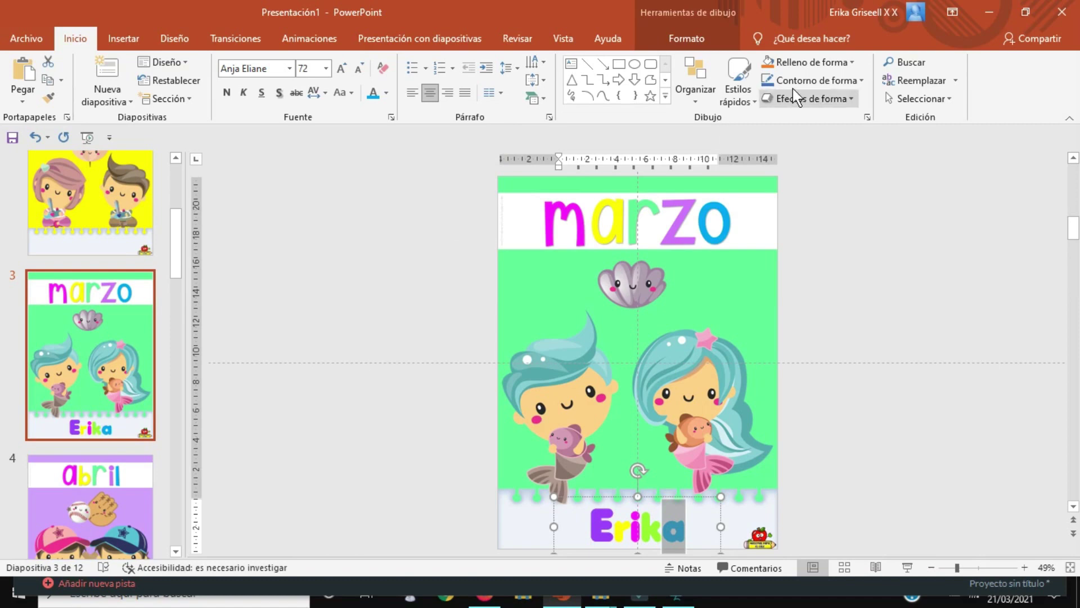
{"action": "left_click", "coordinate": [890, 266]}
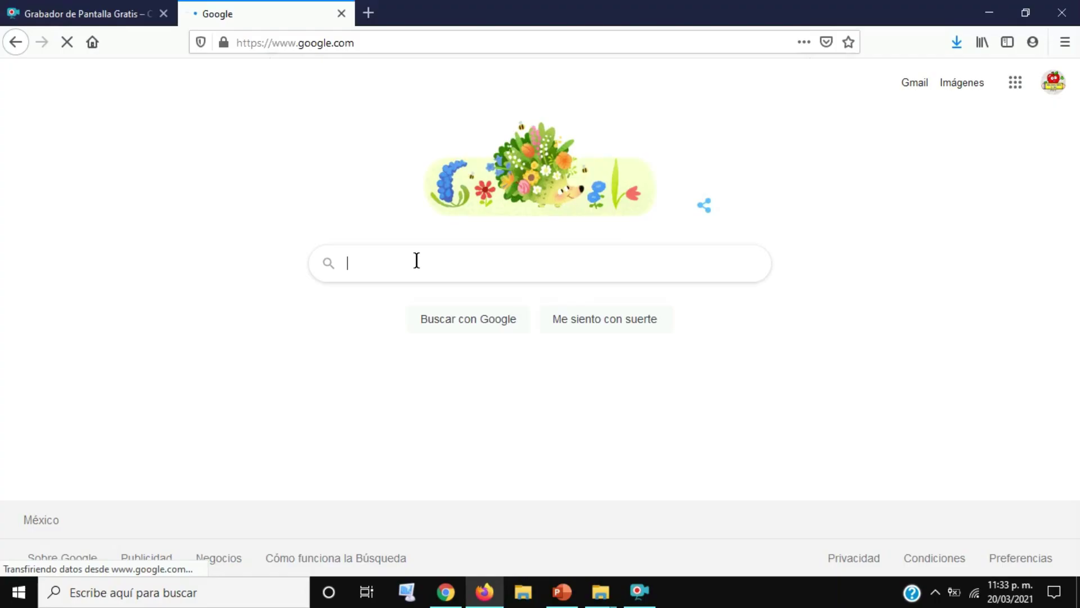
{"action": "left_click", "coordinate": [416, 260]}
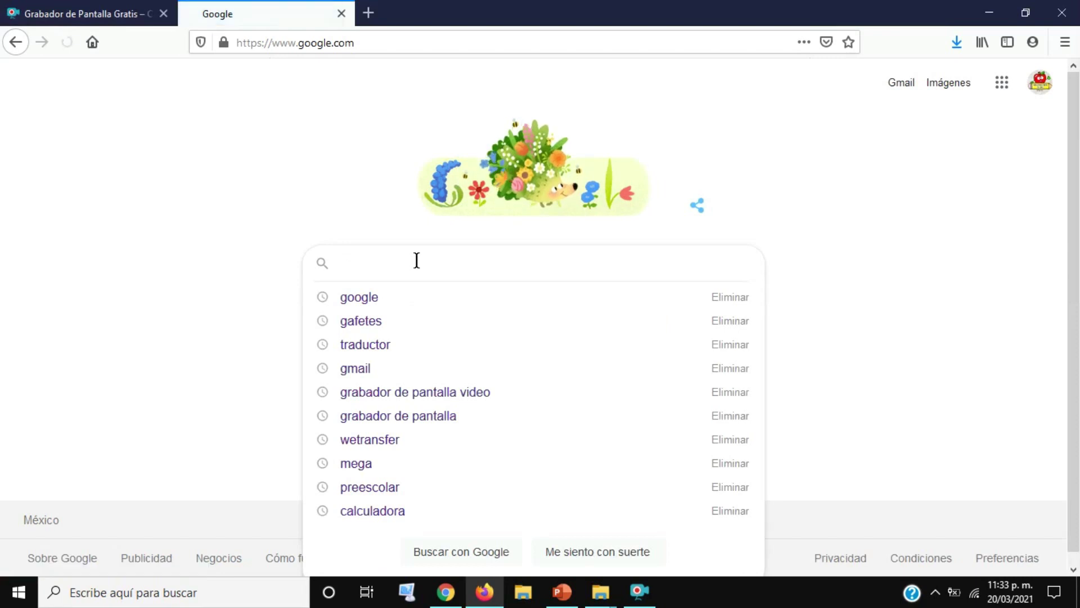
Search Google Images for 'gafetes infantiles' and scroll through the children's badge designs
{"action": "type", "text": "gafetes"}
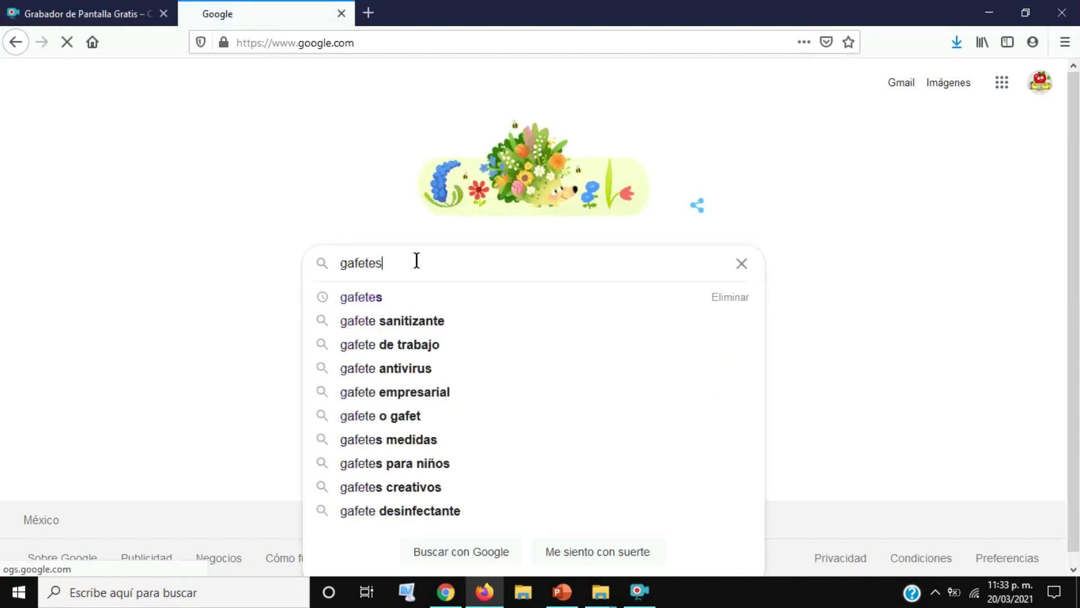
{"action": "type", "text": " in"}
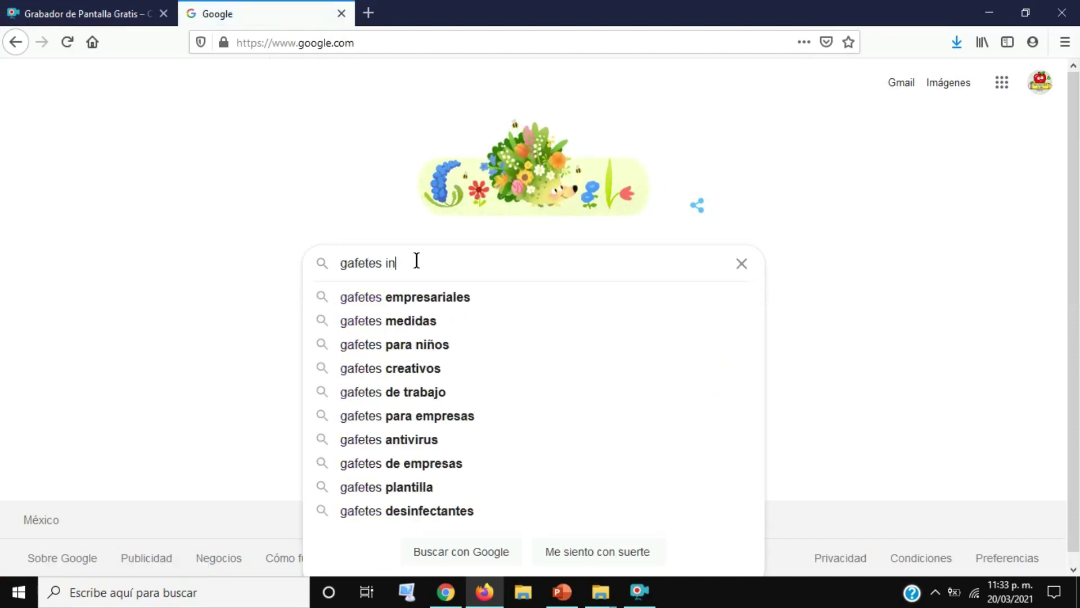
{"action": "type", "text": "fantiles"}
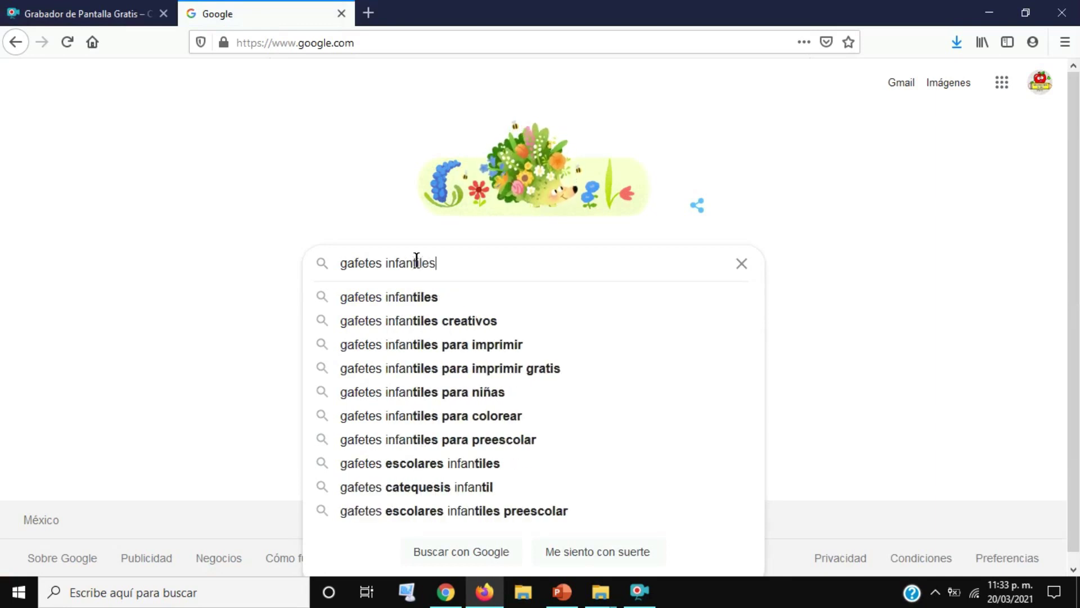
{"action": "key", "text": "Return"}
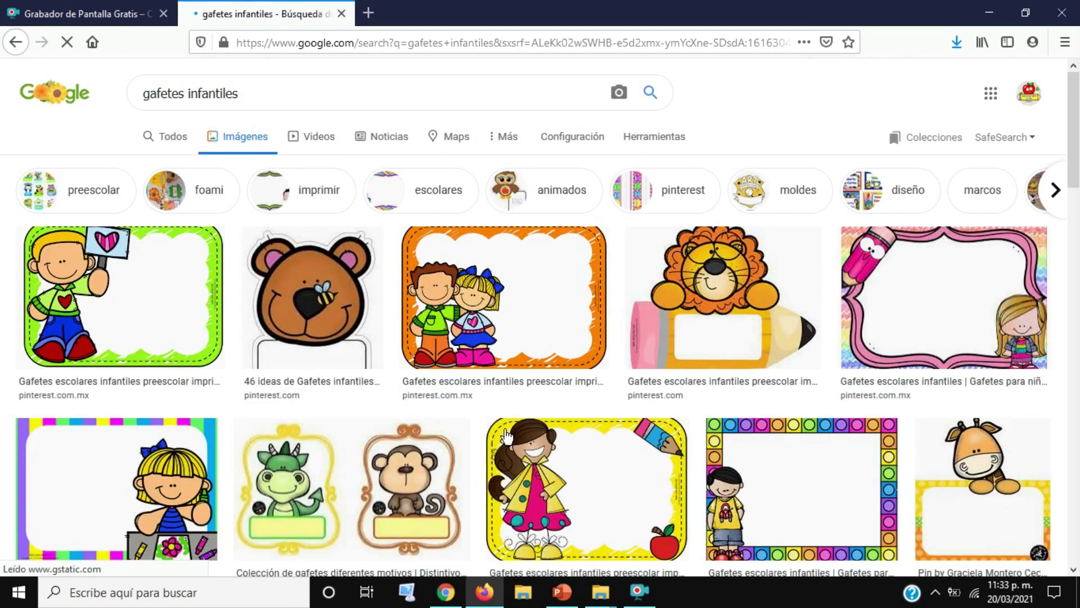
{"action": "scroll", "coordinate": [506, 436], "scroll_direction": "down", "scroll_amount": 2}
{"action": "scroll", "coordinate": [507, 436], "scroll_direction": "down", "scroll_amount": 2}
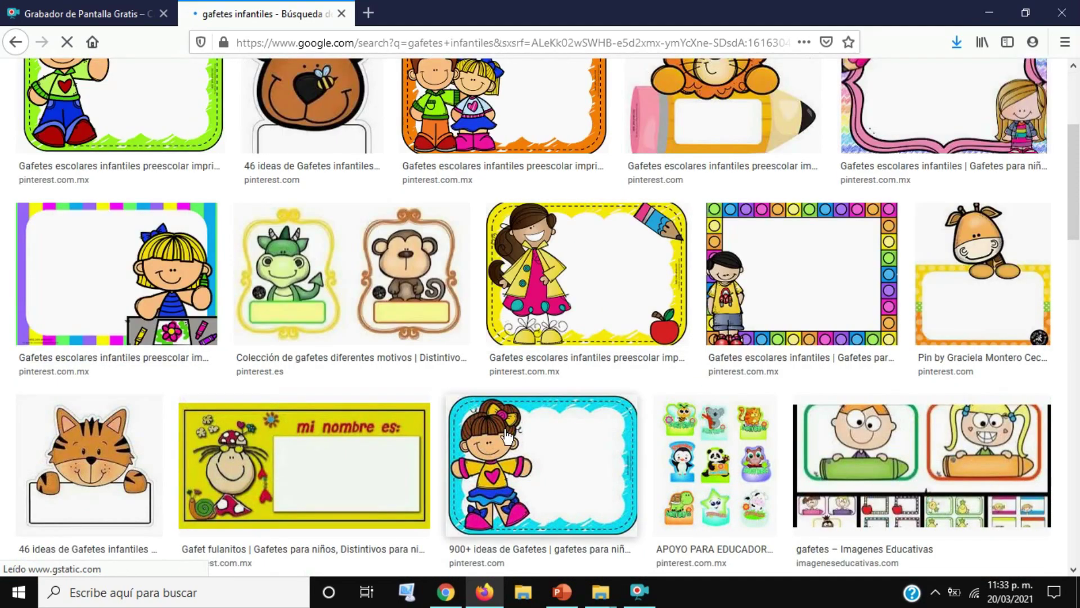
{"action": "scroll", "coordinate": [506, 436], "scroll_direction": "down", "scroll_amount": 2}
{"action": "scroll", "coordinate": [507, 436], "scroll_direction": "down", "scroll_amount": 2}
{"action": "scroll", "coordinate": [507, 436], "scroll_direction": "down", "scroll_amount": 3}
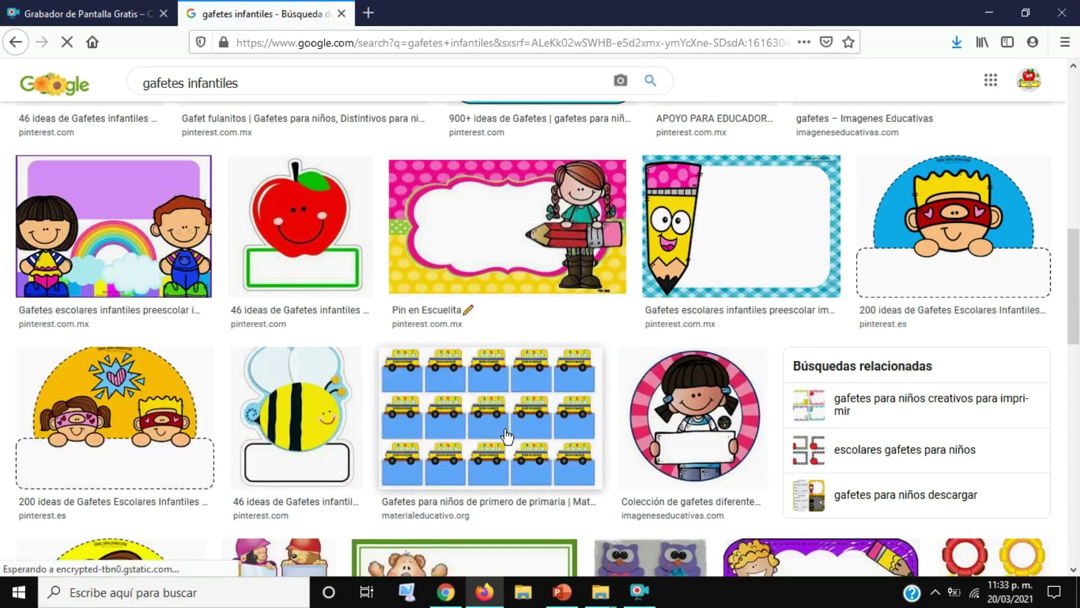
{"action": "scroll", "coordinate": [507, 436], "scroll_direction": "down", "scroll_amount": 2}
{"action": "scroll", "coordinate": [509, 438], "scroll_direction": "down", "scroll_amount": 2}
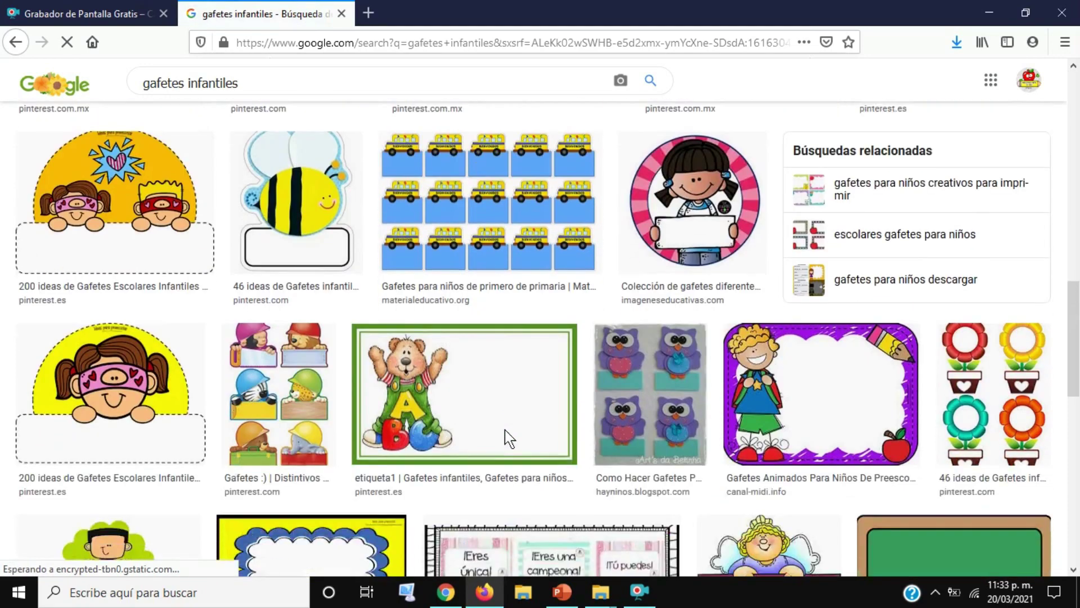
{"action": "scroll", "coordinate": [509, 438], "scroll_direction": "down", "scroll_amount": 6}
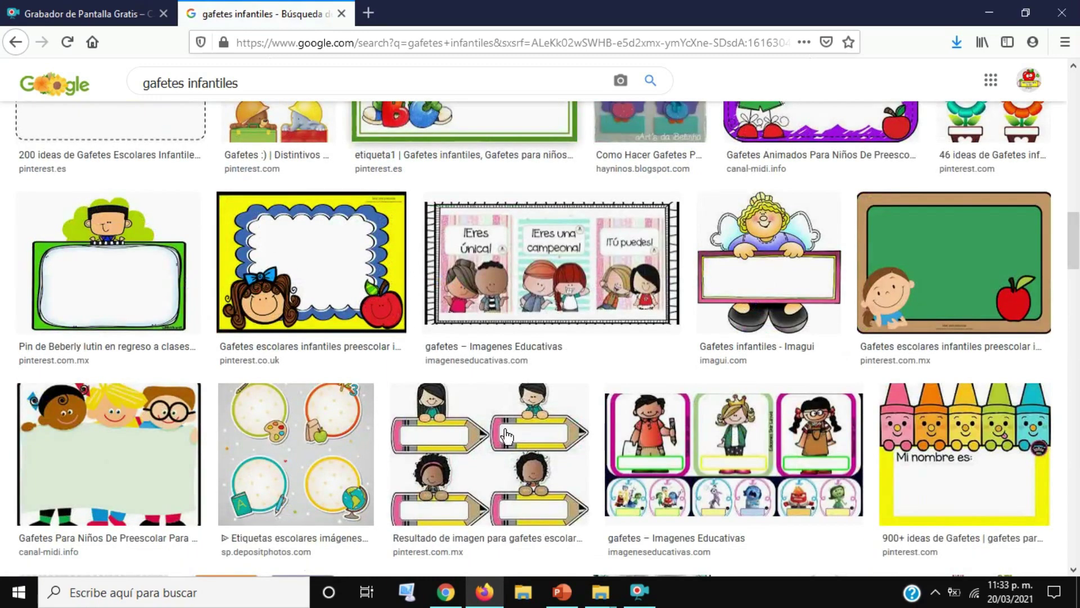
{"action": "scroll", "coordinate": [506, 436], "scroll_direction": "up", "scroll_amount": 5}
{"action": "scroll", "coordinate": [506, 436], "scroll_direction": "up", "scroll_amount": 5}
{"action": "scroll", "coordinate": [506, 436], "scroll_direction": "up", "scroll_amount": 3}
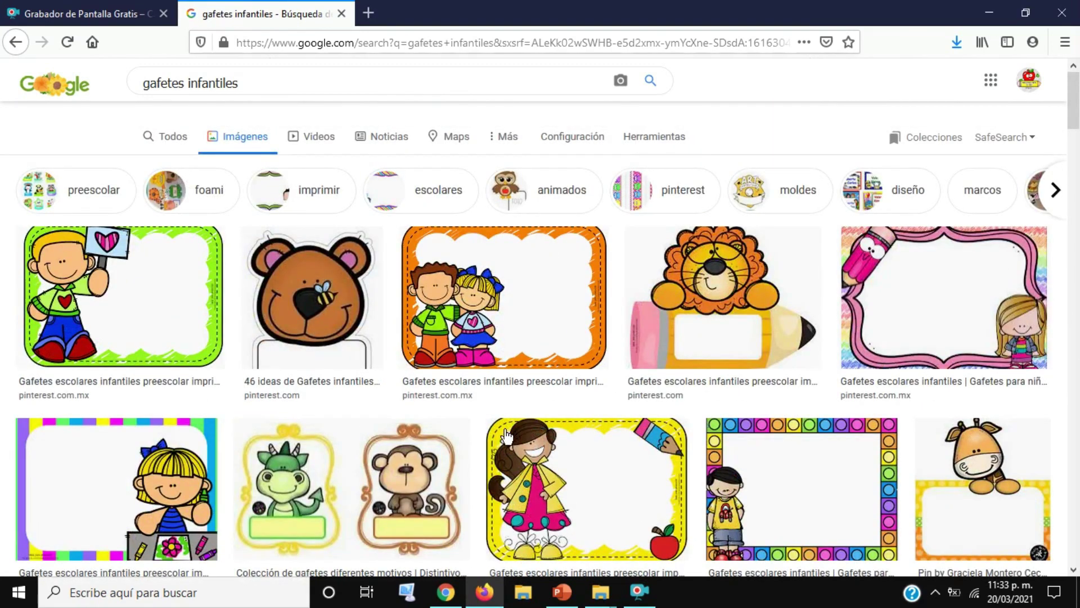
{"action": "scroll", "coordinate": [506, 436], "scroll_direction": "down", "scroll_amount": 3}
{"action": "scroll", "coordinate": [506, 436], "scroll_direction": "down", "scroll_amount": 8}
{"action": "scroll", "coordinate": [507, 436], "scroll_direction": "down", "scroll_amount": 6}
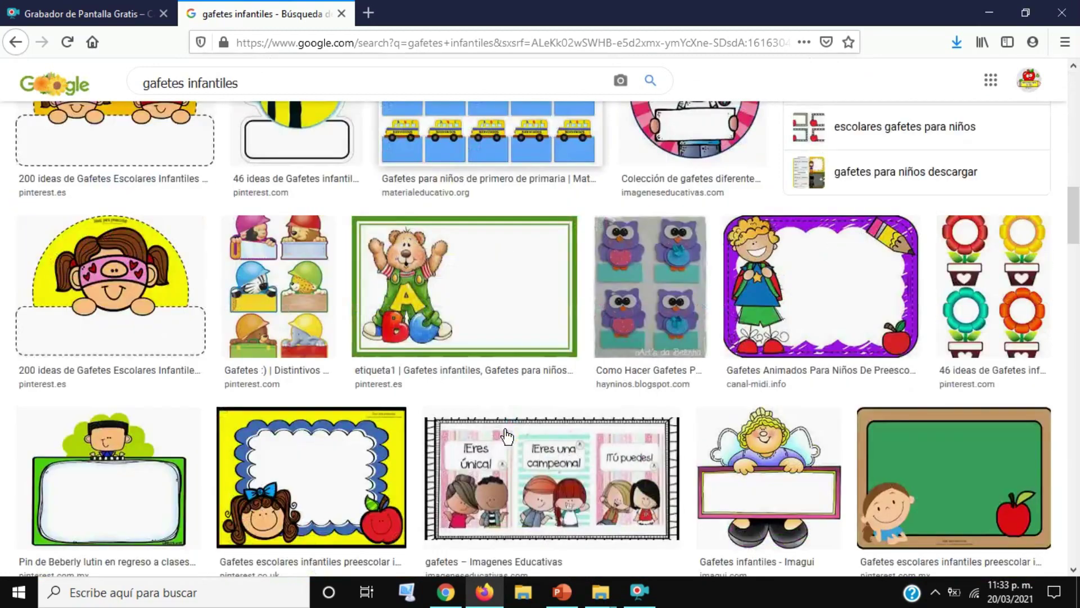
{"action": "scroll", "coordinate": [507, 436], "scroll_direction": "up", "scroll_amount": 2}
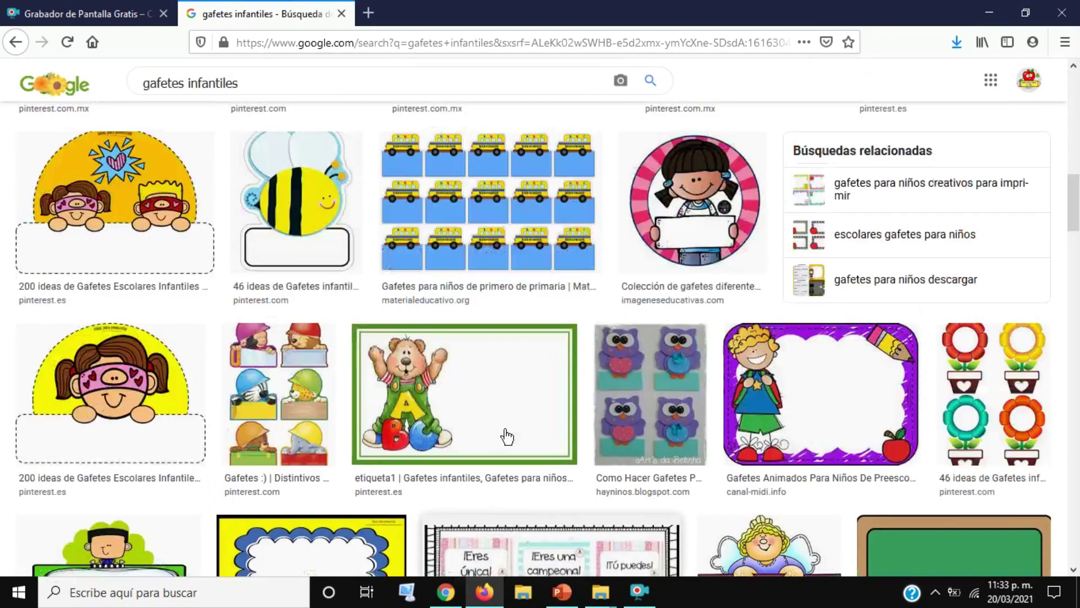
Copy the superhero kids badge image from Google and paste it as a picture onto slide 1
{"action": "left_click", "coordinate": [97, 232]}
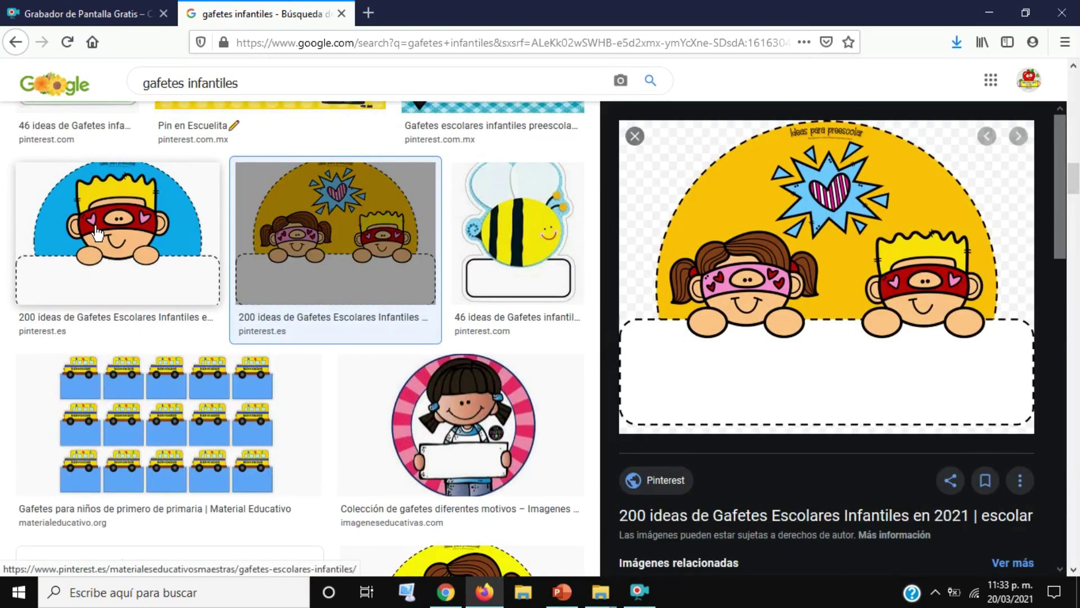
{"action": "right_click", "coordinate": [860, 277]}
{"action": "left_click", "coordinate": [924, 429]}
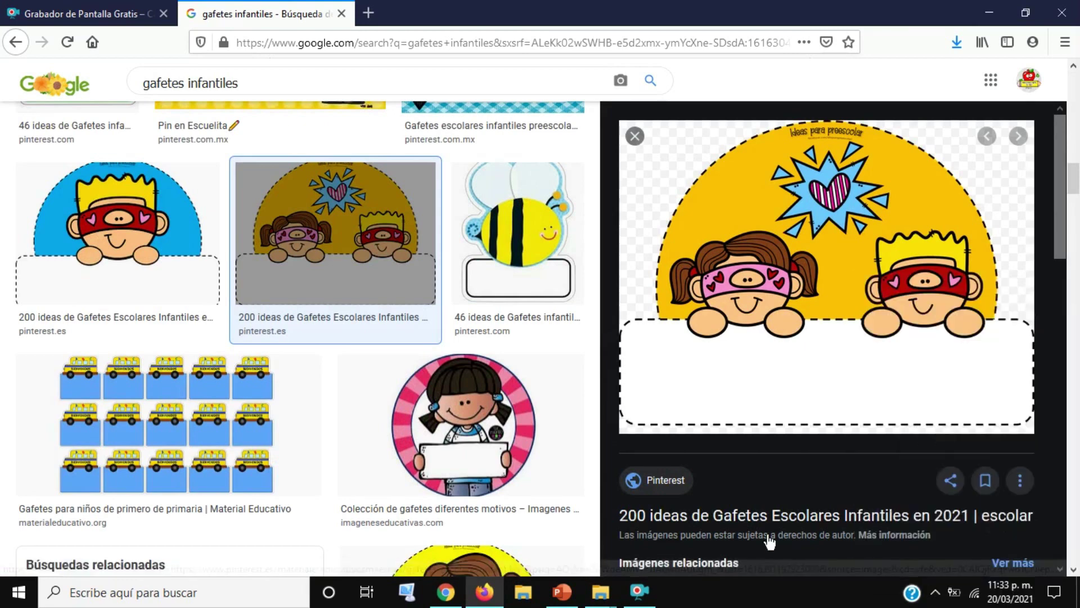
{"action": "mouse_move", "coordinate": [561, 592]}
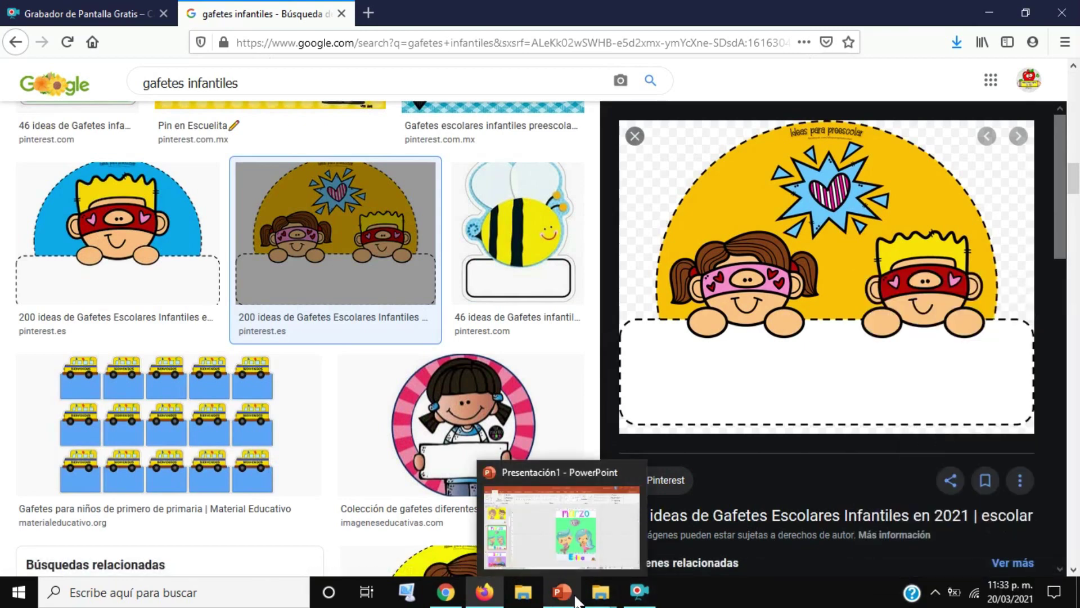
{"action": "left_click", "coordinate": [575, 600]}
{"action": "right_click", "coordinate": [260, 220]}
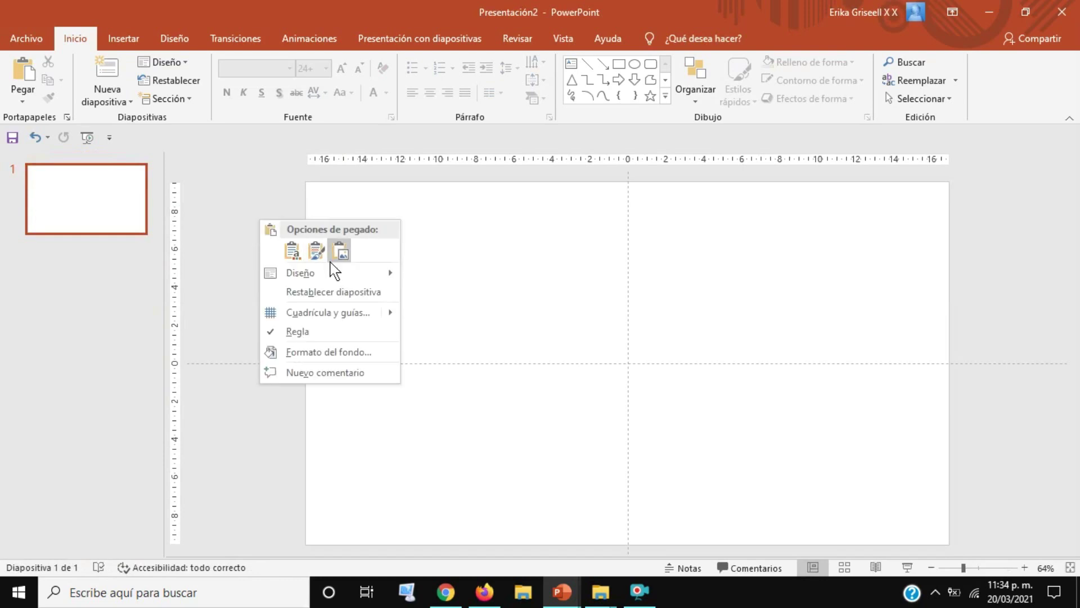
{"action": "left_click", "coordinate": [292, 250]}
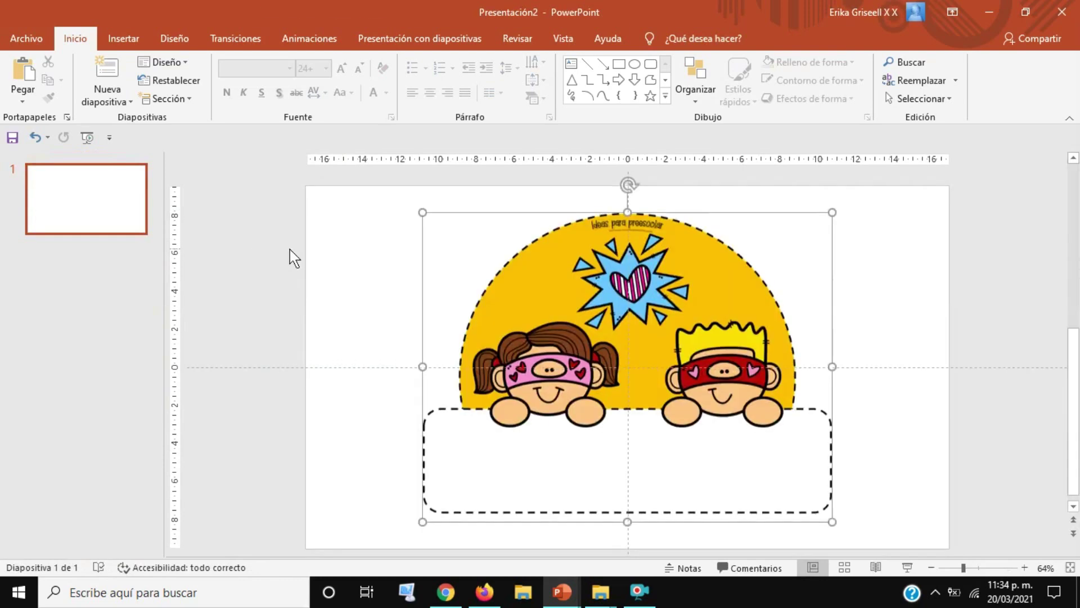
{"action": "mouse_move", "coordinate": [633, 286]}
{"action": "left_mouse_down"}
{"action": "mouse_move", "coordinate": [587, 284]}
{"action": "mouse_move", "coordinate": [633, 290]}
{"action": "left_mouse_up"}
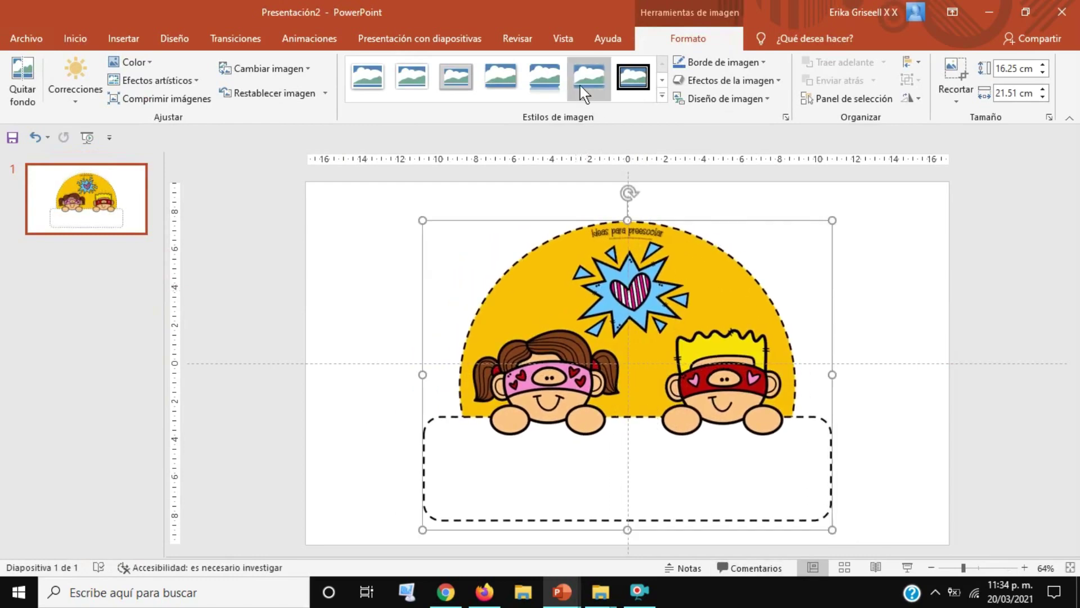
Add a text box reading 'Ideas para preescolar' inside the badge's blank area
{"action": "left_click", "coordinate": [123, 40]}
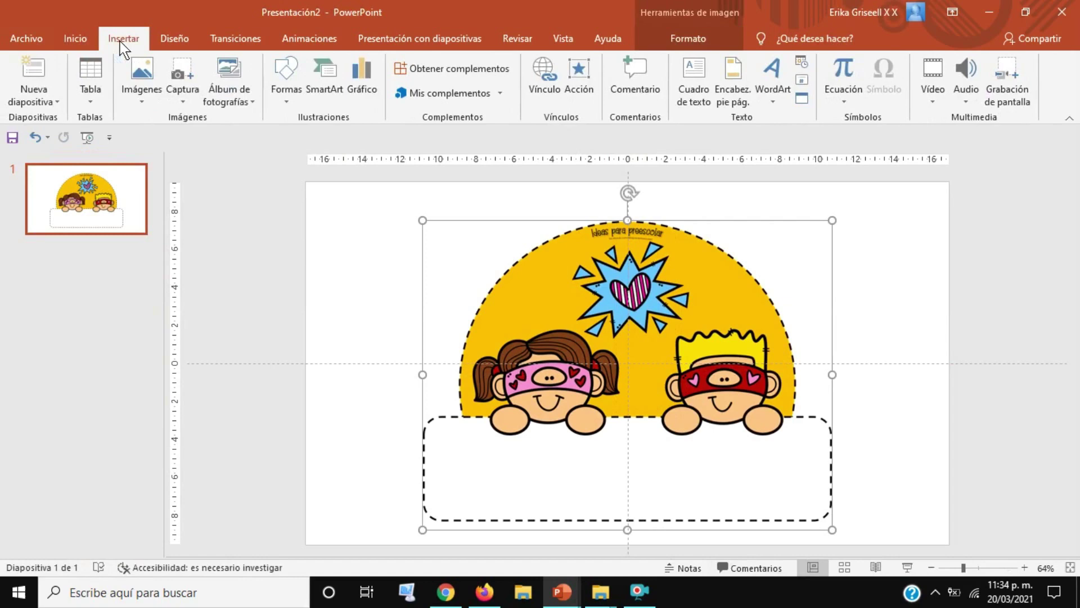
{"action": "left_click", "coordinate": [688, 100]}
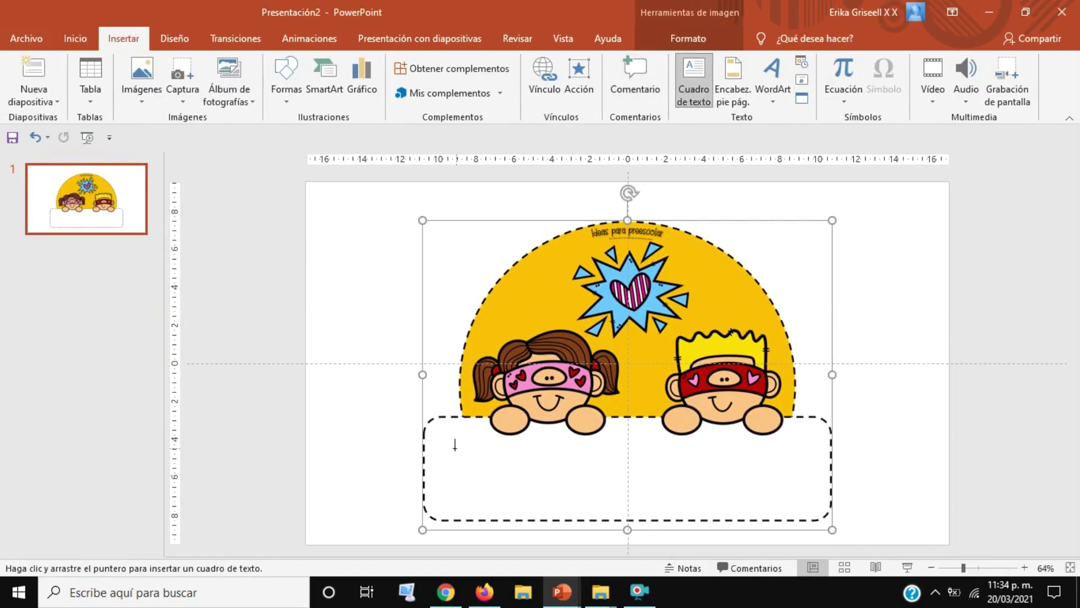
{"action": "left_click_drag", "start_coordinate": [565, 474], "coordinate": [810, 507]}
{"action": "type", "text": "Ideas para preescolar"}
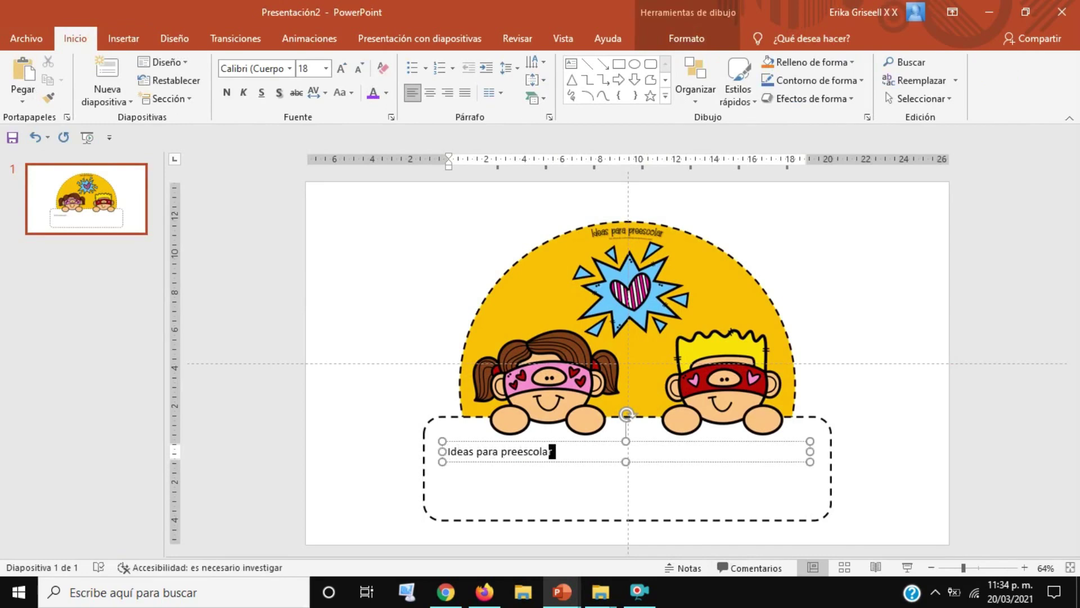
{"action": "left_click_drag", "start_coordinate": [553, 452], "coordinate": [450, 455]}
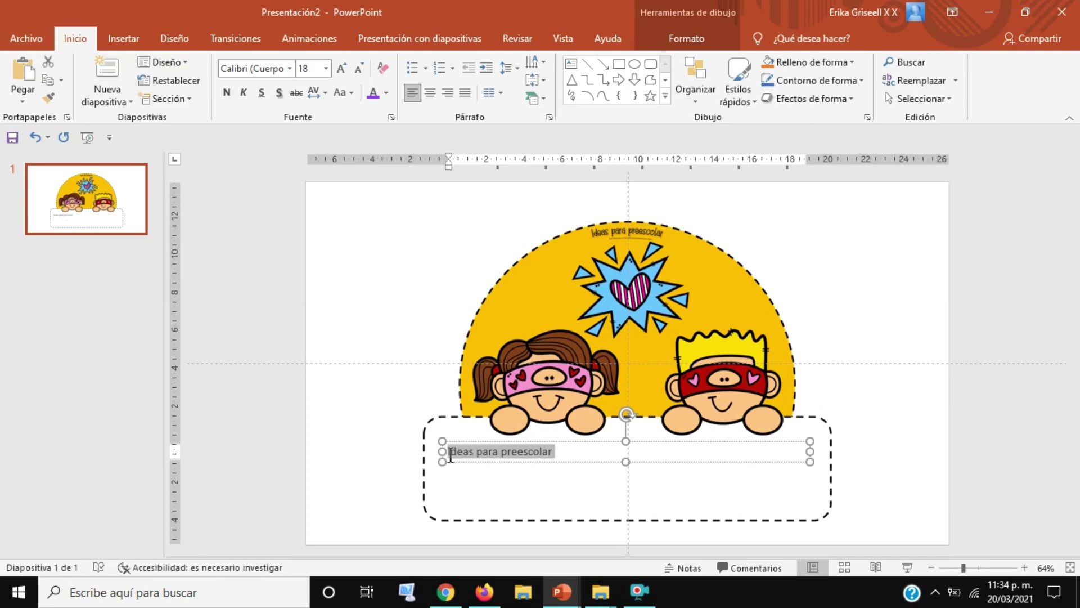
Enlarge the badge text to 48 pt and look through the font list for Bright Script Clean
{"action": "left_click", "coordinate": [341, 69]}
{"action": "left_click", "coordinate": [342, 68]}
{"action": "left_click", "coordinate": [341, 68]}
{"action": "left_click", "coordinate": [341, 69]}
{"action": "left_click", "coordinate": [341, 68]}
{"action": "left_click", "coordinate": [341, 68]}
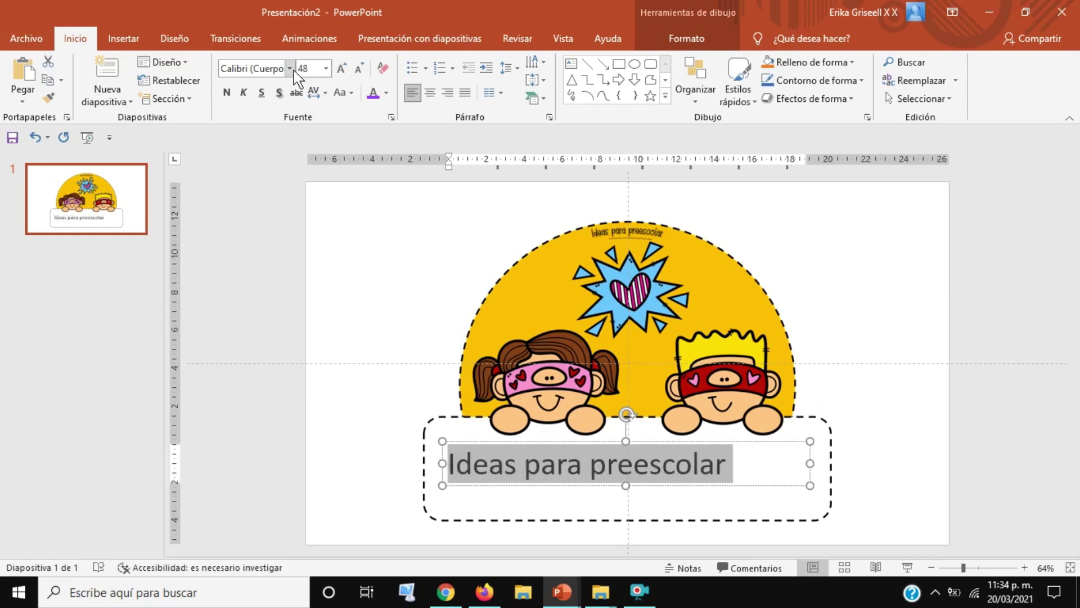
{"action": "left_click", "coordinate": [290, 68]}
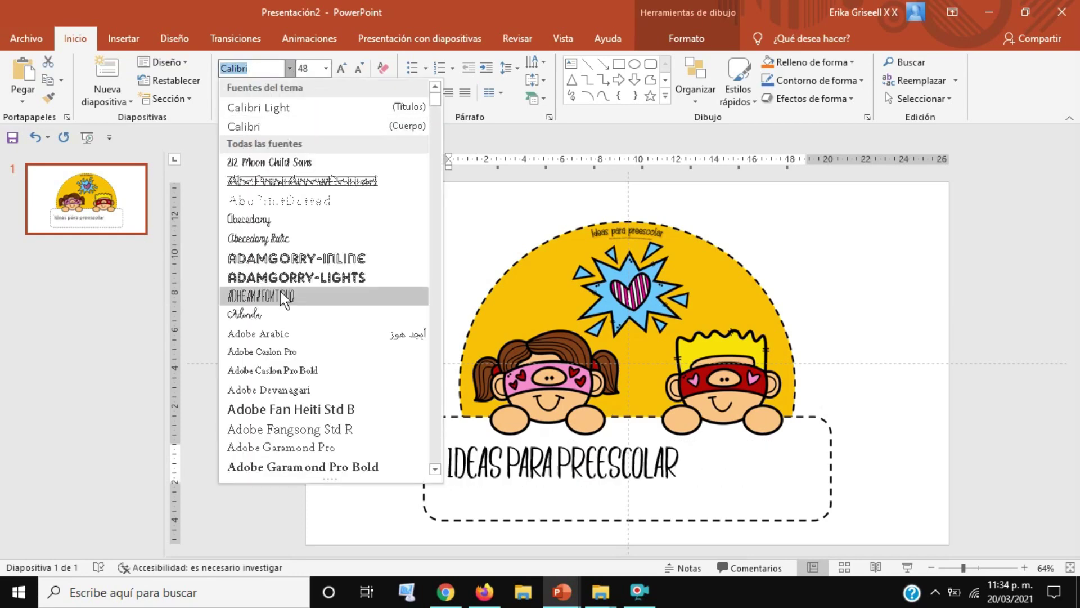
{"action": "scroll", "coordinate": [286, 294], "scroll_direction": "down", "scroll_amount": 8}
{"action": "scroll", "coordinate": [286, 293], "scroll_direction": "down", "scroll_amount": 10}
{"action": "scroll", "coordinate": [282, 299], "scroll_direction": "down", "scroll_amount": 3}
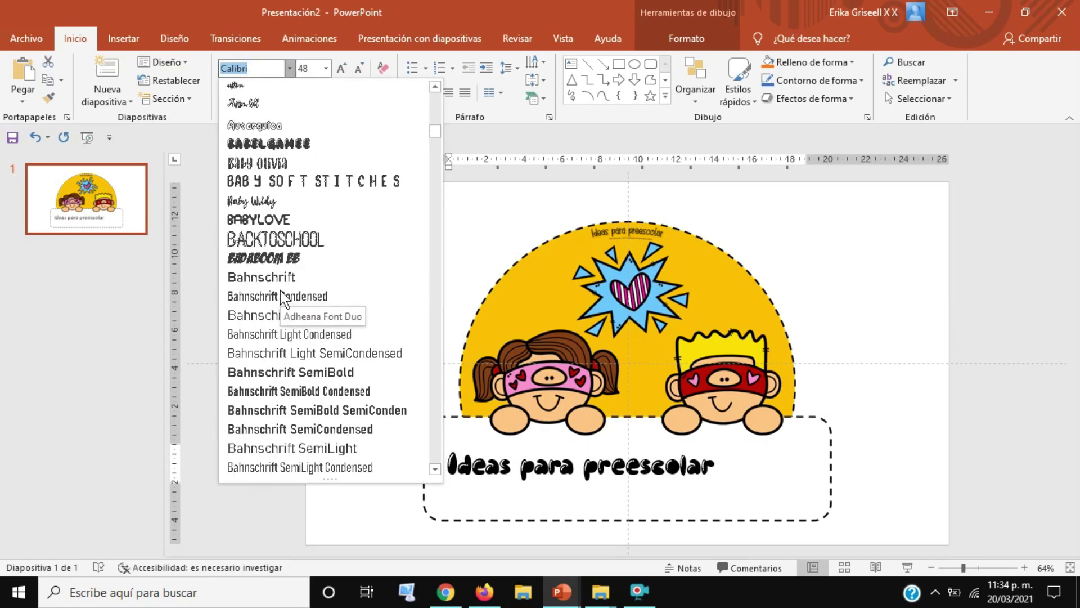
{"action": "scroll", "coordinate": [282, 298], "scroll_direction": "down", "scroll_amount": 4}
{"action": "scroll", "coordinate": [280, 291], "scroll_direction": "down", "scroll_amount": 5}
{"action": "scroll", "coordinate": [285, 293], "scroll_direction": "down", "scroll_amount": 5}
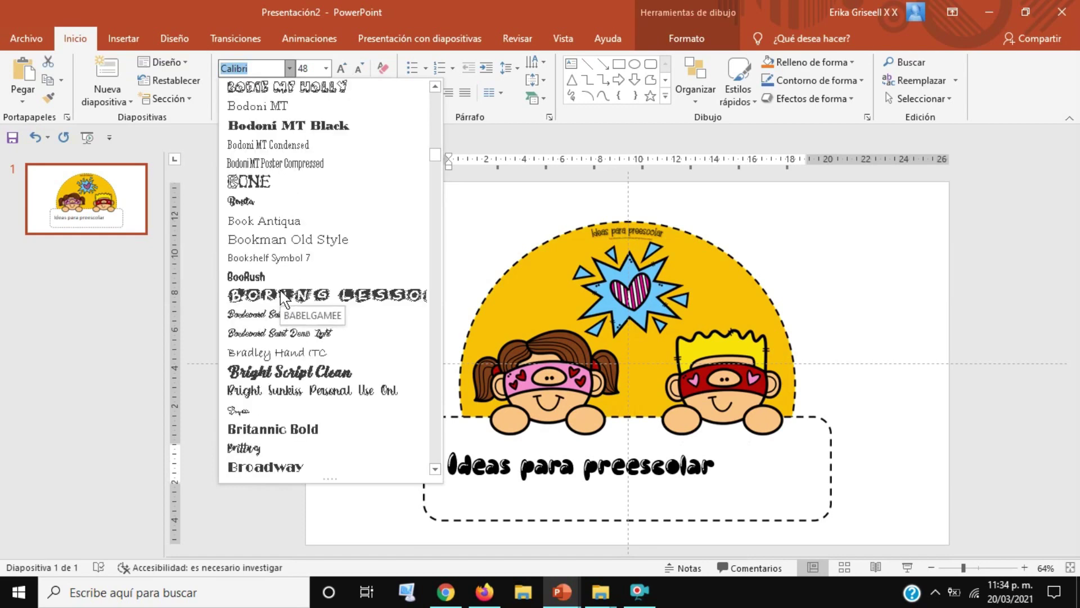
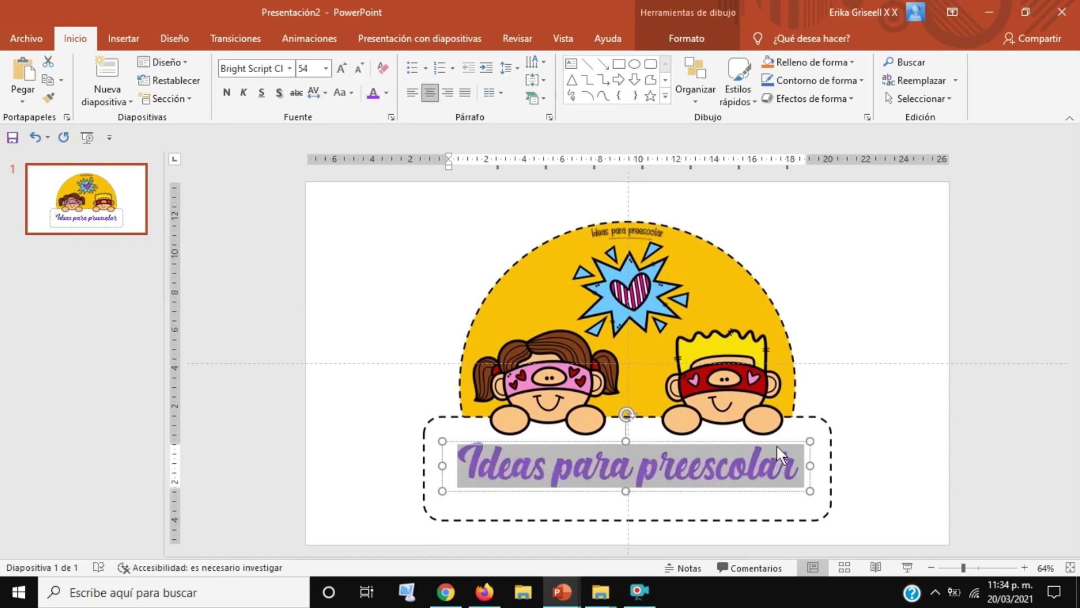
Paste the copied 'Diploma / Otorgado a:' design onto the blank presentation's slide
{"action": "left_click", "coordinate": [776, 444]}
{"action": "left_click", "coordinate": [909, 420]}
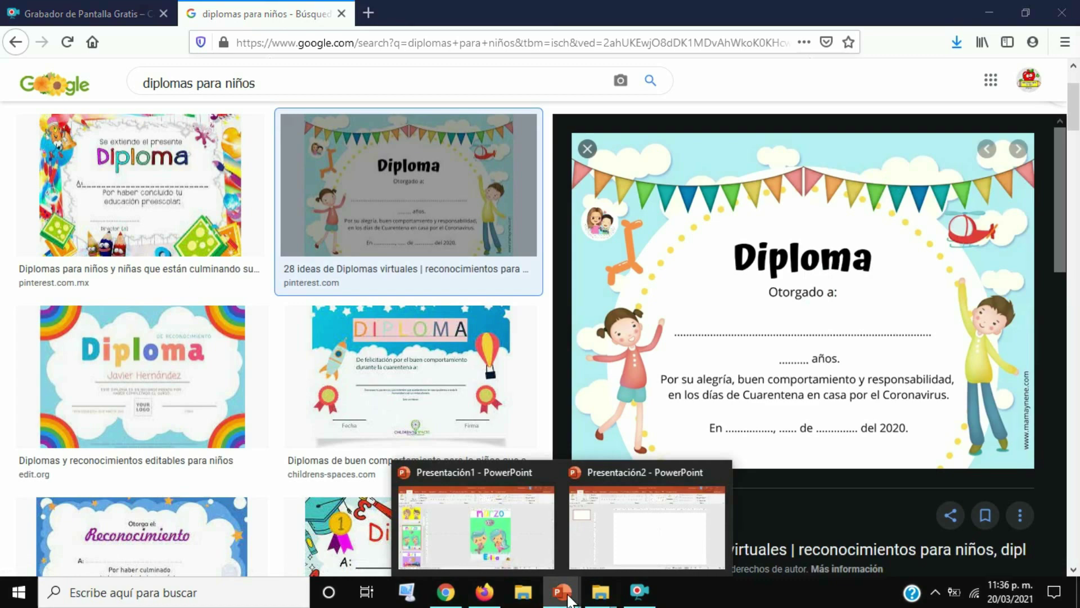
{"action": "left_click", "coordinate": [619, 554]}
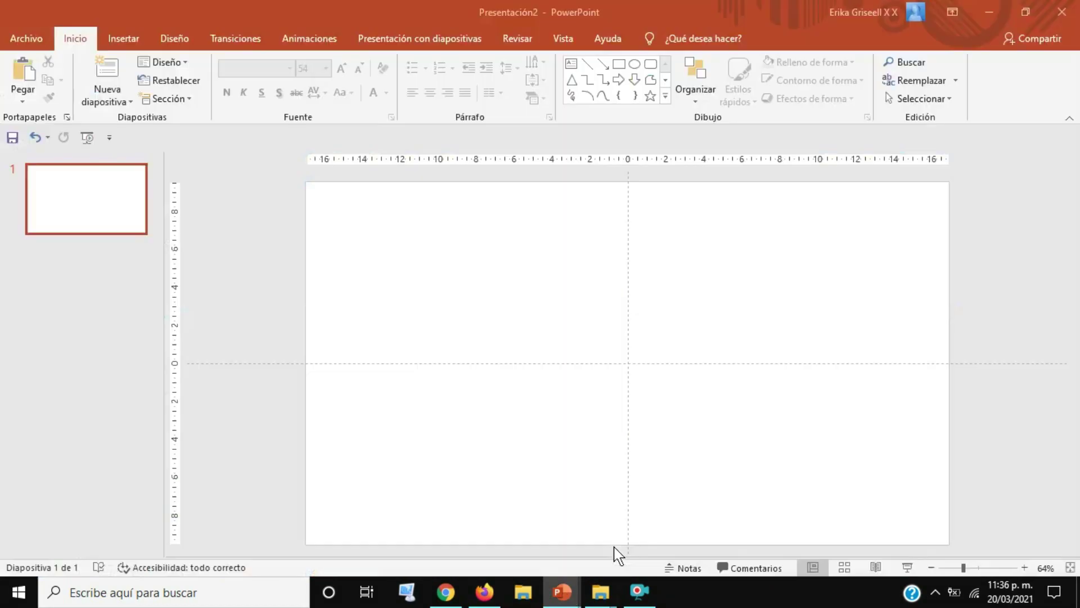
{"action": "right_click", "coordinate": [251, 227]}
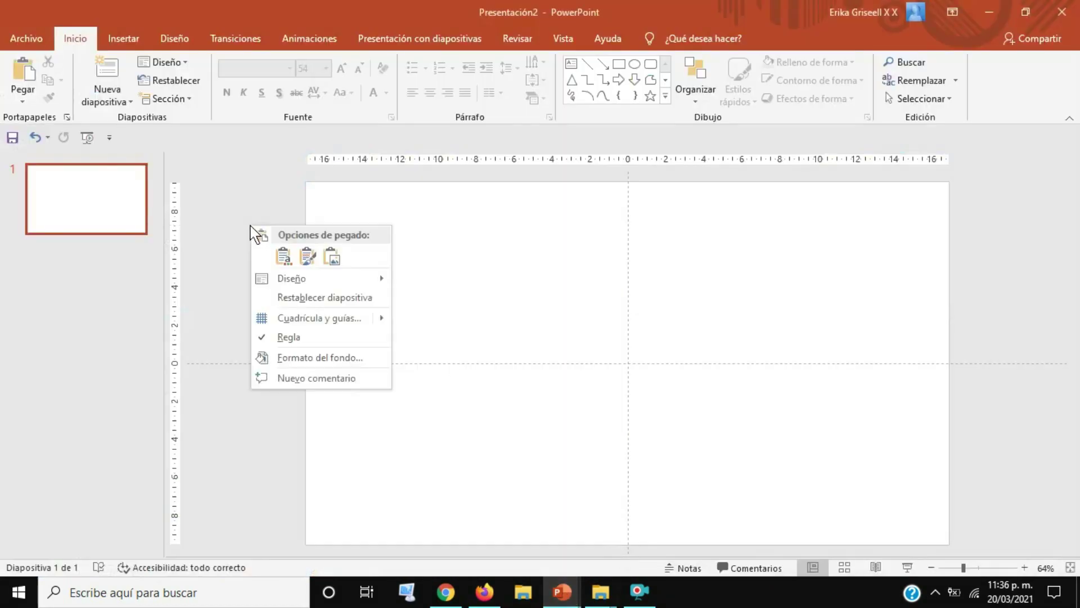
{"action": "left_click", "coordinate": [283, 258]}
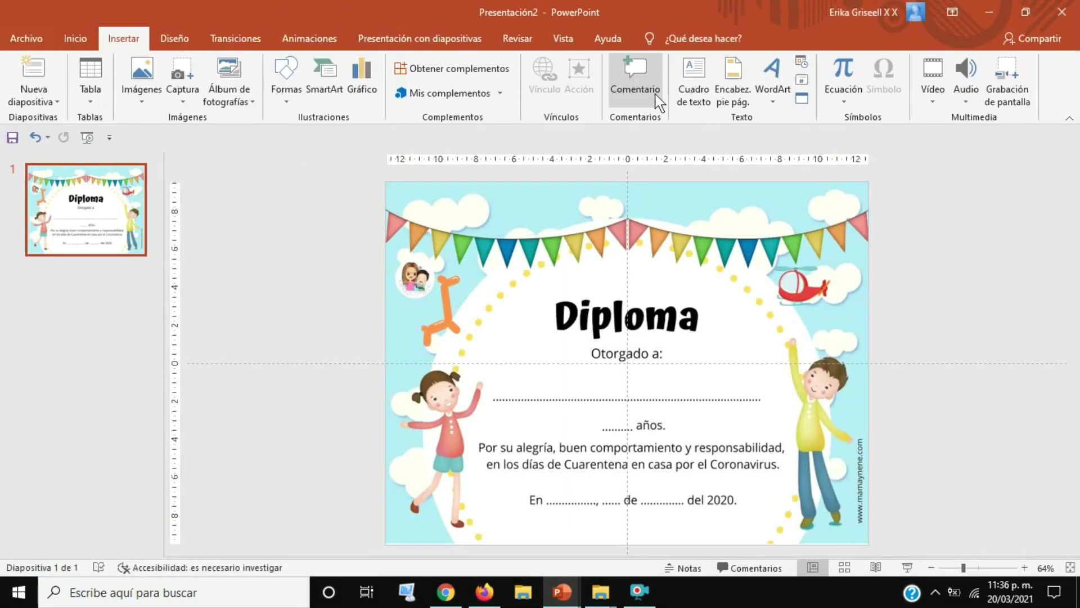
Add a centred text box reading 'Ideas para preescolar' over the diploma's dotted name line
{"action": "left_click", "coordinate": [696, 84]}
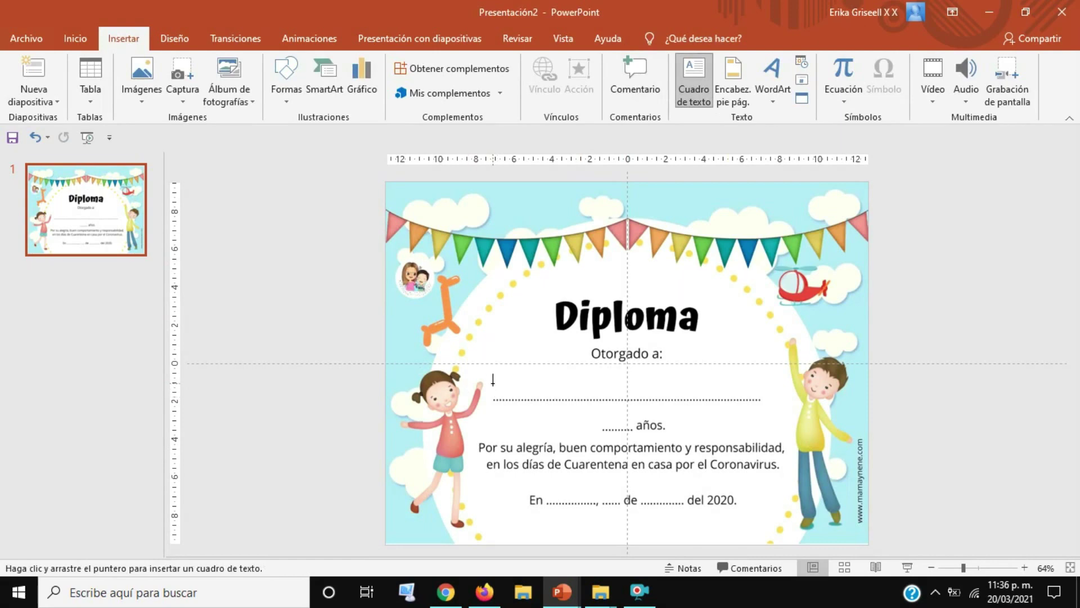
{"action": "left_click_drag", "start_coordinate": [493, 380], "coordinate": [760, 401]}
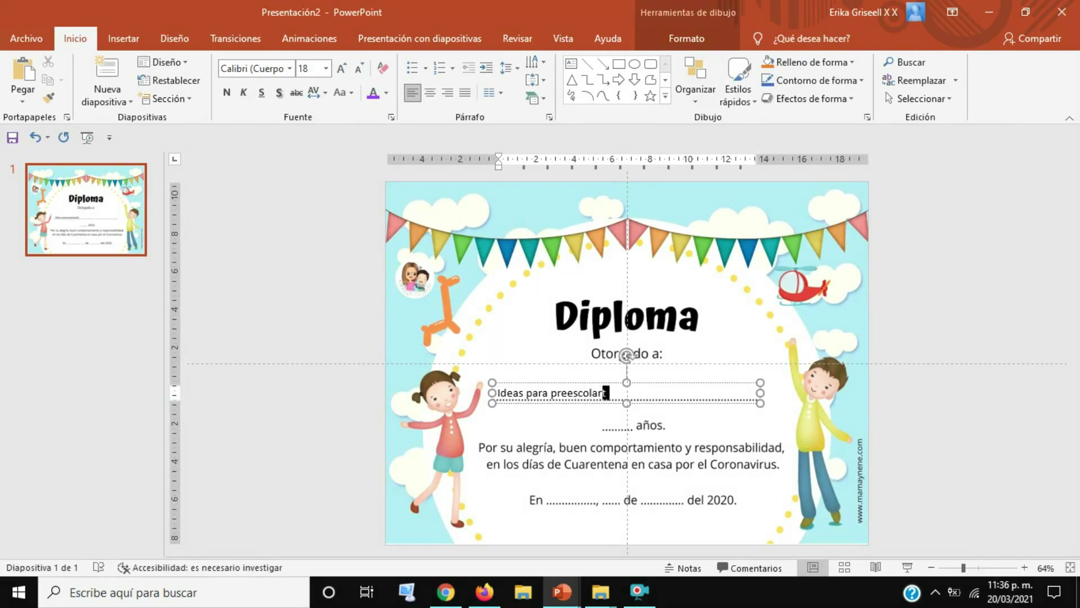
{"action": "left_click", "coordinate": [429, 94]}
{"action": "left_click", "coordinate": [953, 374]}
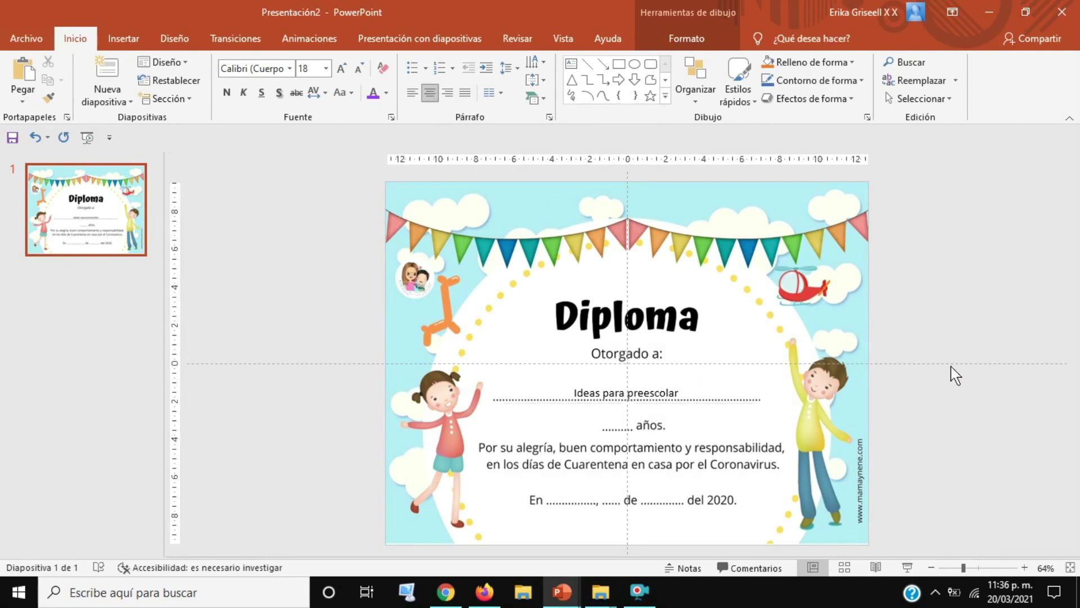
{"action": "left_click", "coordinate": [983, 568]}
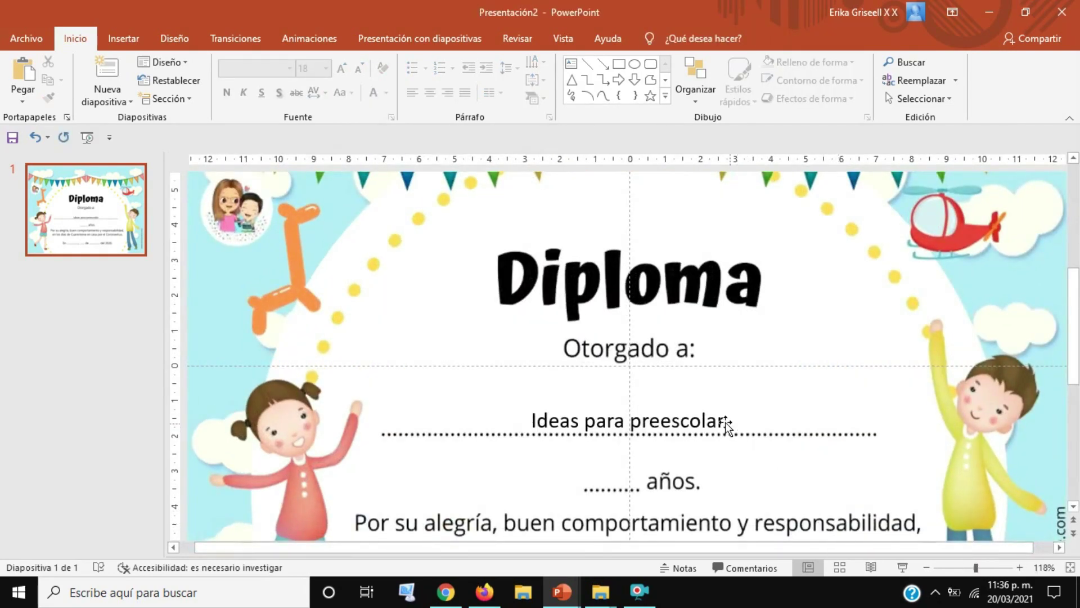
Duplicate the name text box down onto the diploma's 'años' age line
{"action": "scroll", "coordinate": [639, 423], "scroll_direction": "down", "scroll_amount": 3}
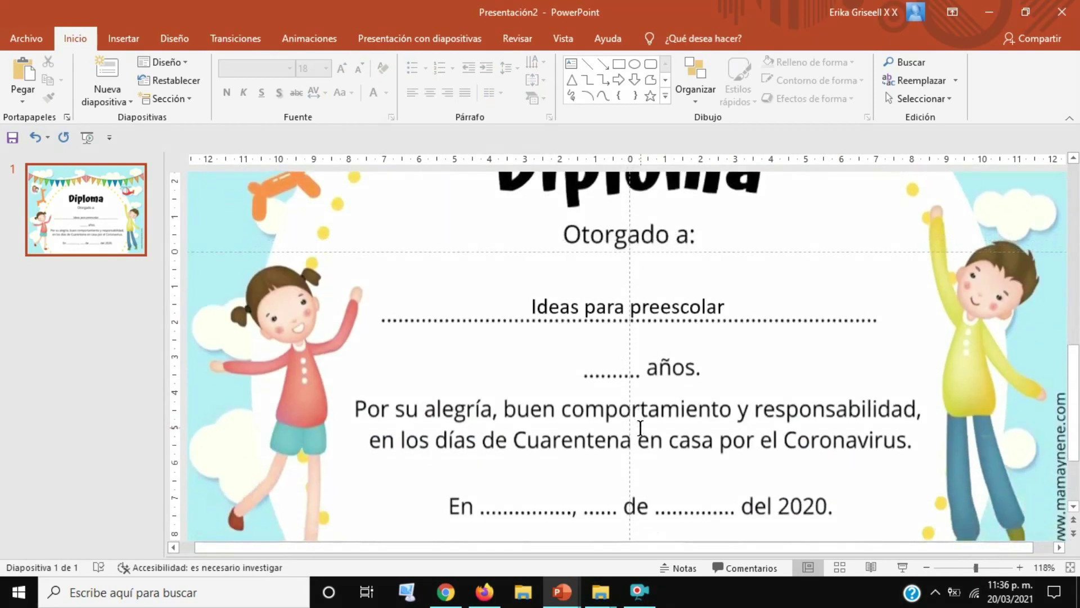
{"action": "left_click", "coordinate": [666, 301]}
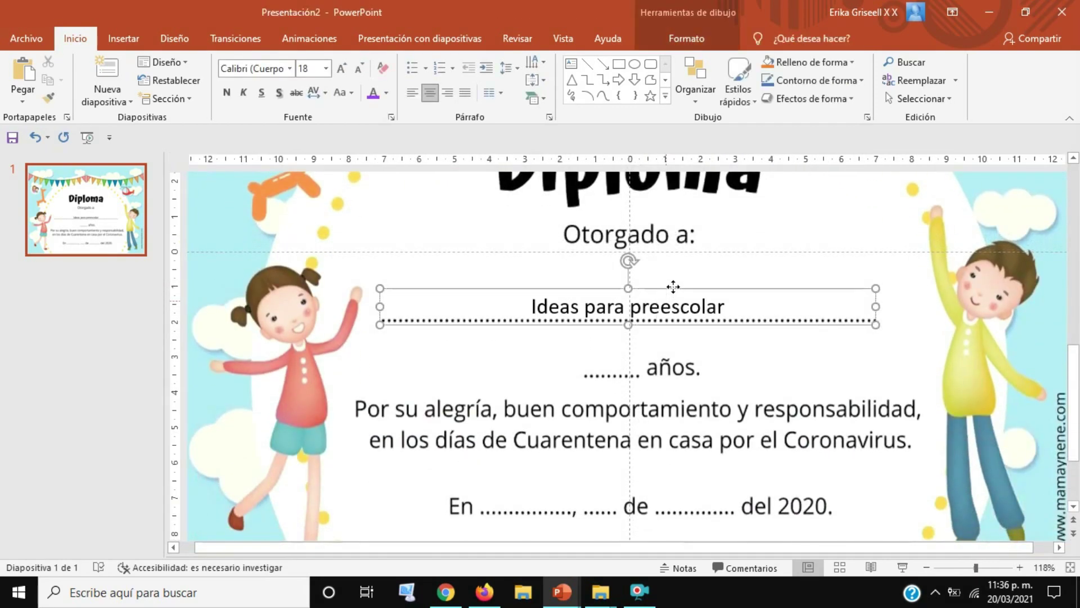
{"action": "mouse_move", "coordinate": [673, 289]}
{"action": "left_mouse_down"}
{"action": "mouse_move", "coordinate": [673, 342]}
{"action": "mouse_move", "coordinate": [514, 360]}
{"action": "left_mouse_up"}
Change the copied box's text to 8 and nudge it onto the dotted line before 'años'
{"action": "type", "text": "8"}
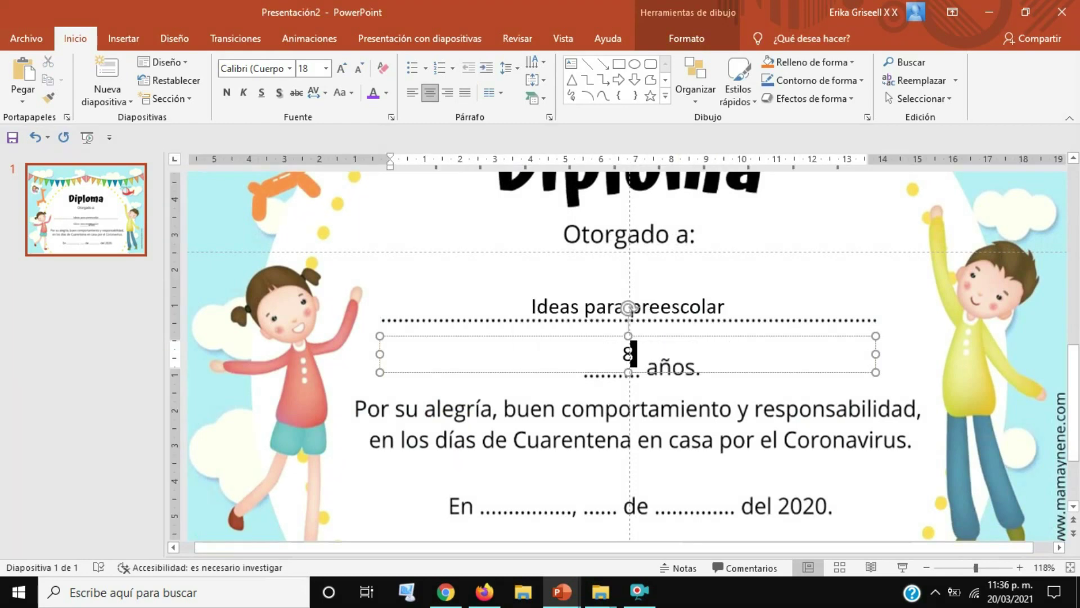
{"action": "left_click", "coordinate": [768, 341]}
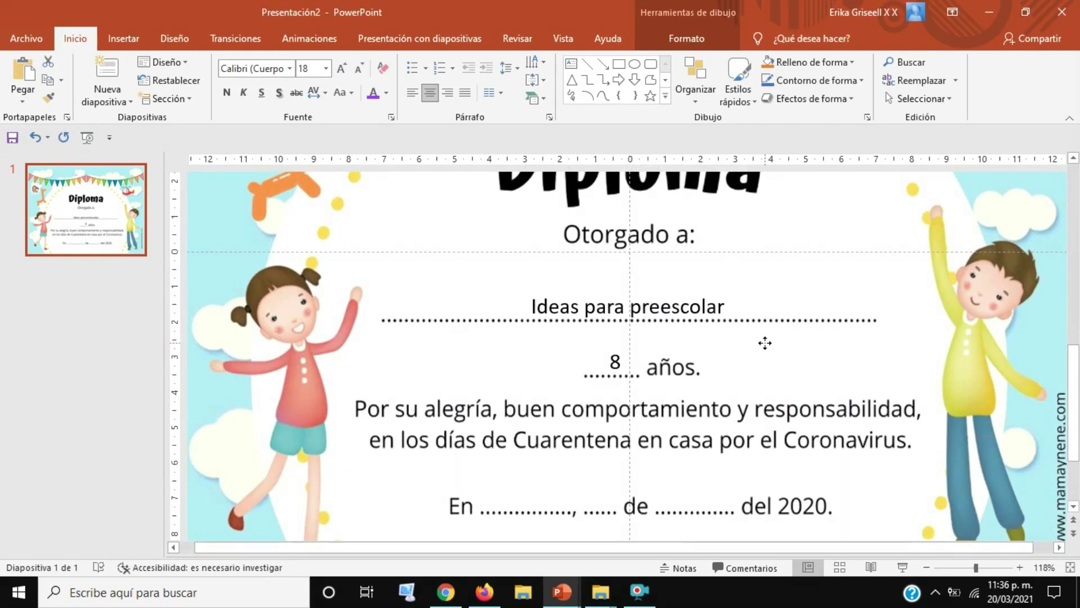
{"action": "left_click_drag", "start_coordinate": [765, 342], "coordinate": [764, 348]}
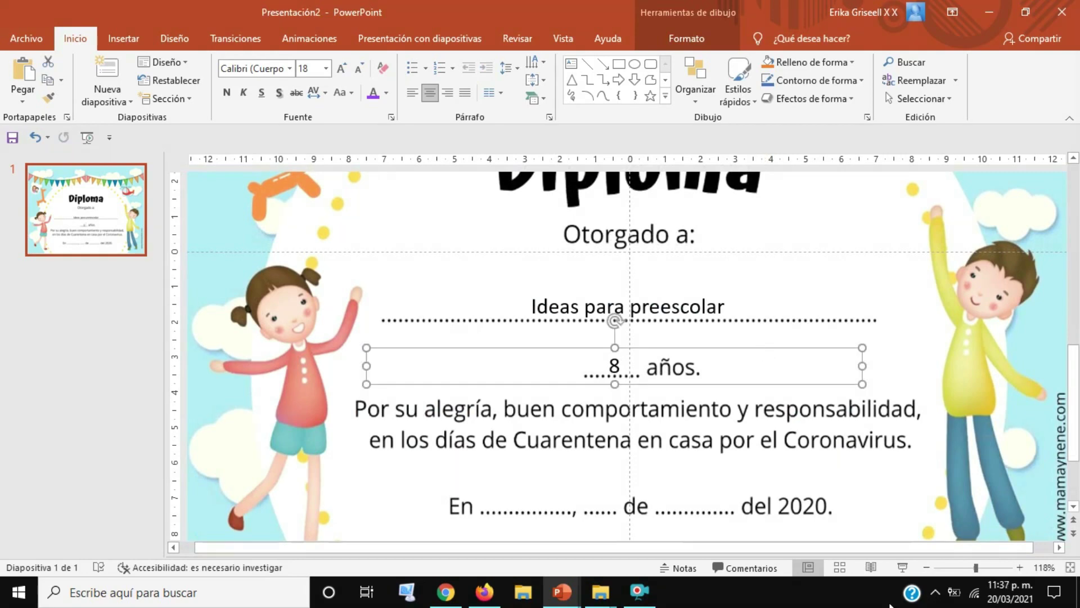
{"action": "left_click", "coordinate": [949, 568]}
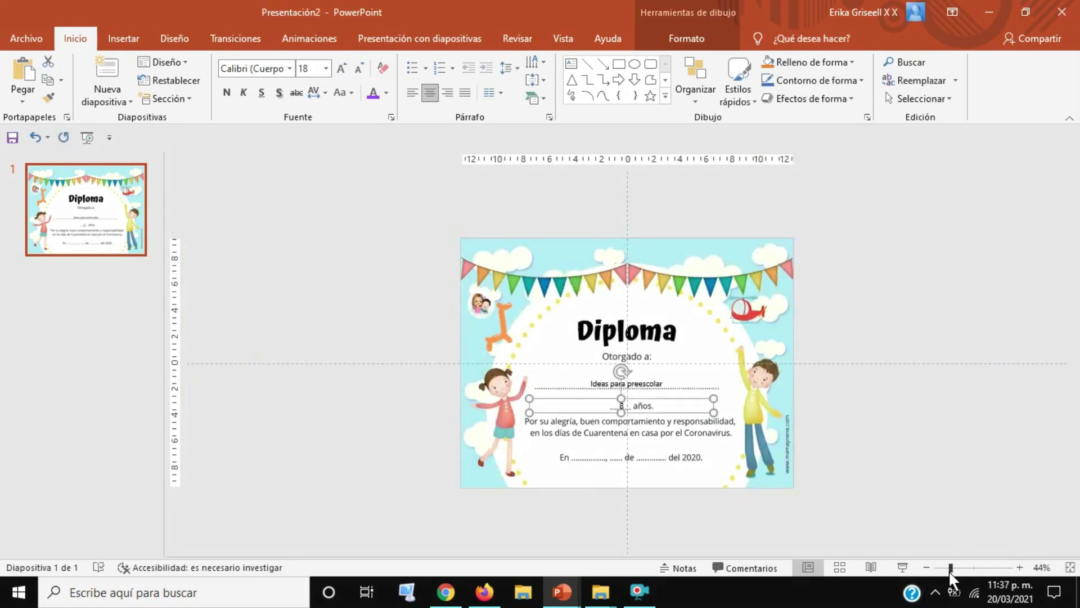